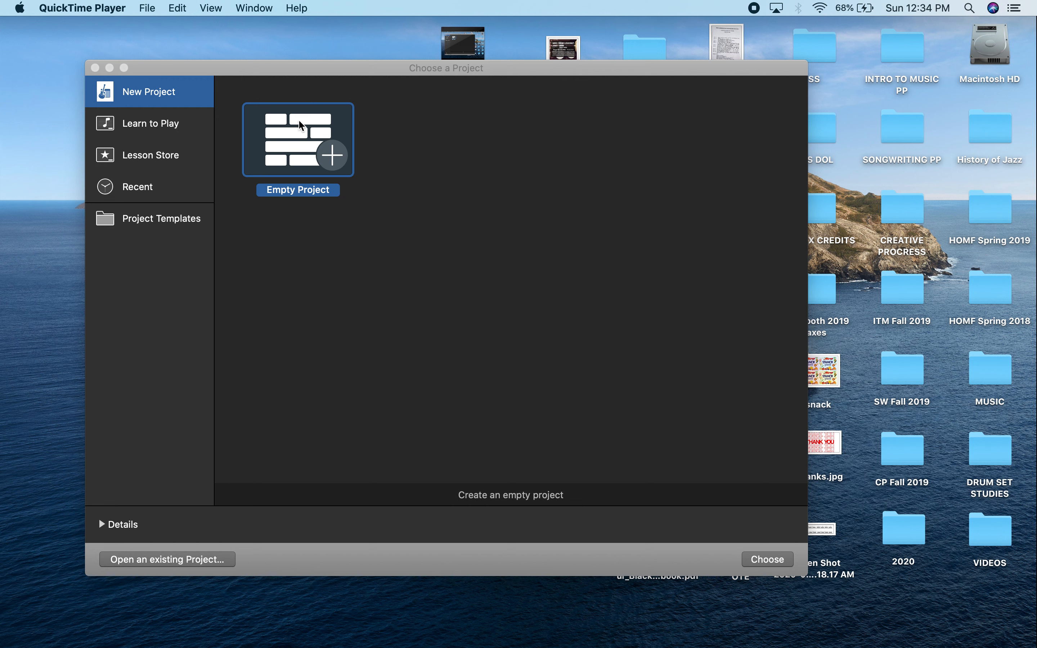
Create an empty project with a Software Instrument track
click(276, 140)
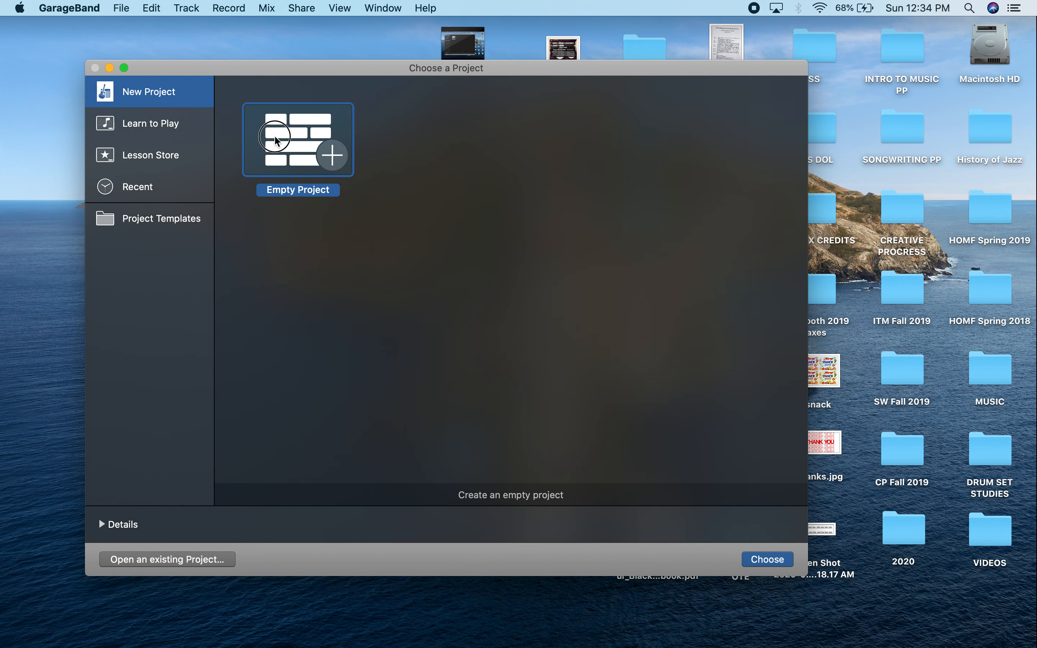
click(773, 564)
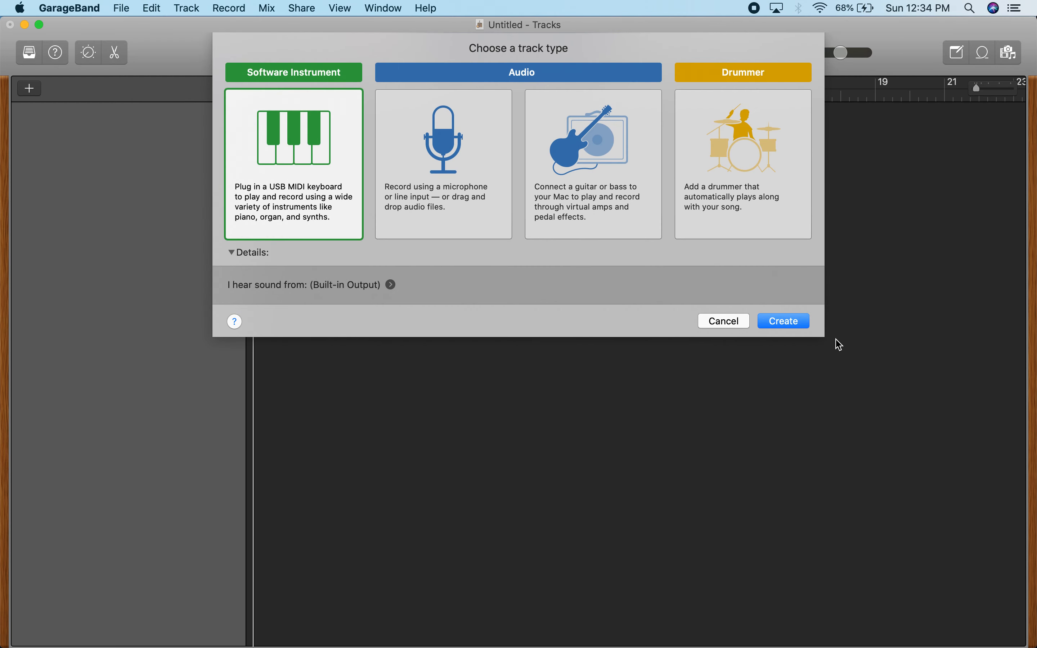
click(792, 325)
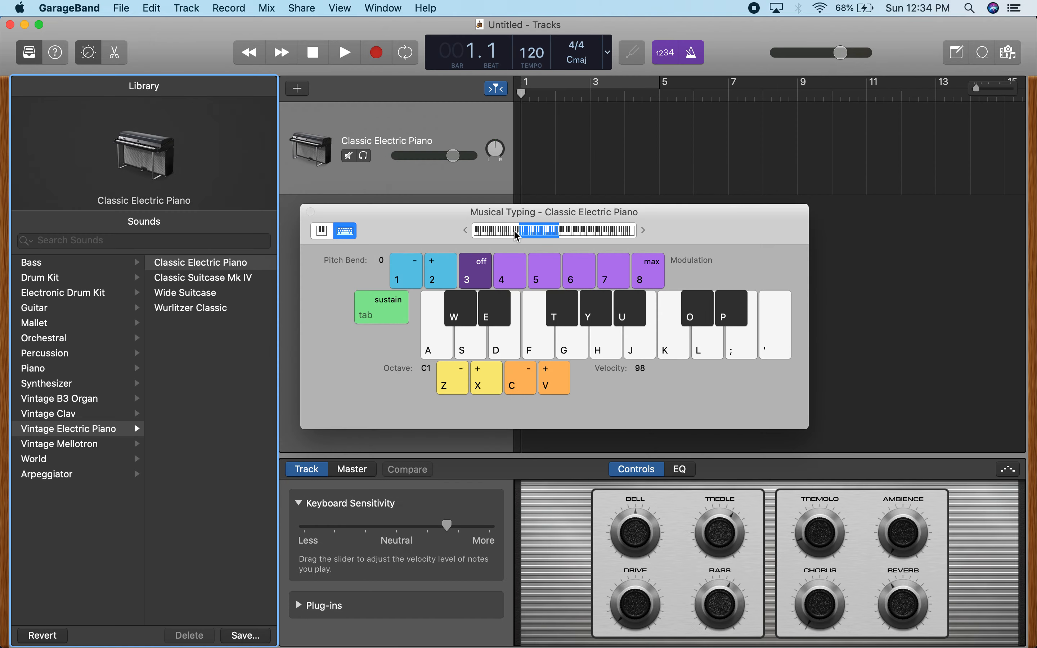
Close the Musical Typing keyboard and hide the Smart Controls below the tracks area
key(super+k)
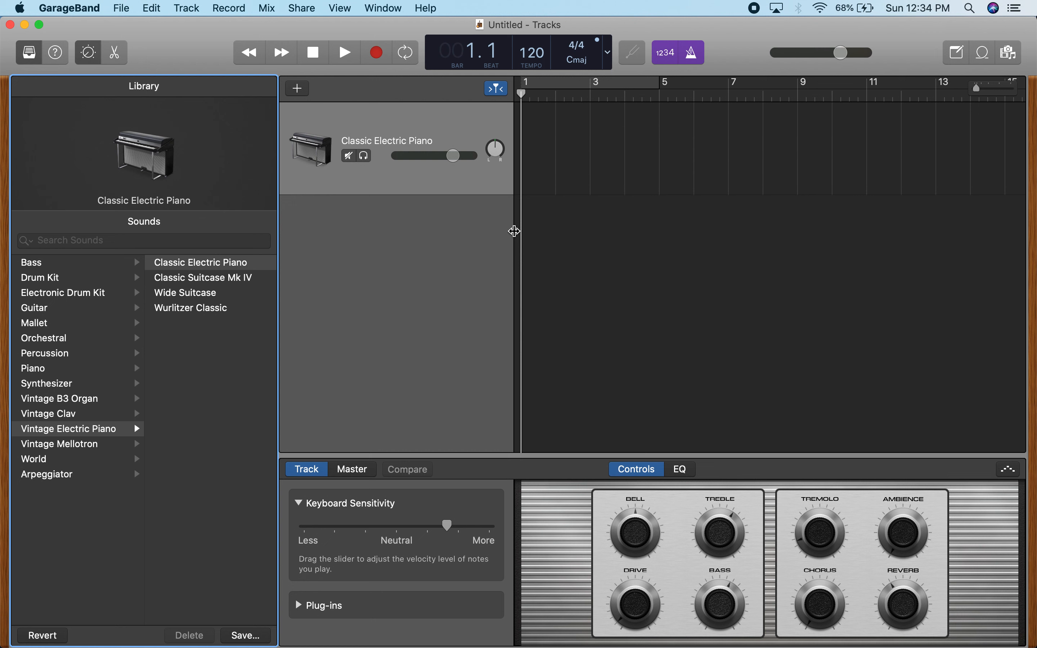
double_click(313, 171)
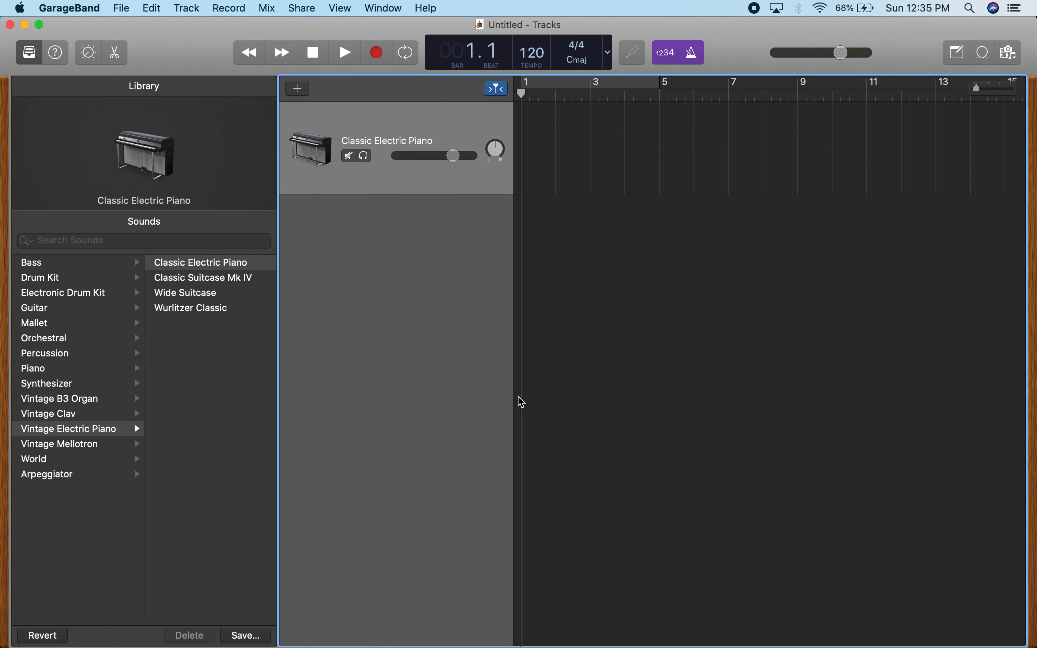
Show the Loop Browser and look through the full list of Apple Loops from beginning to end
click(984, 62)
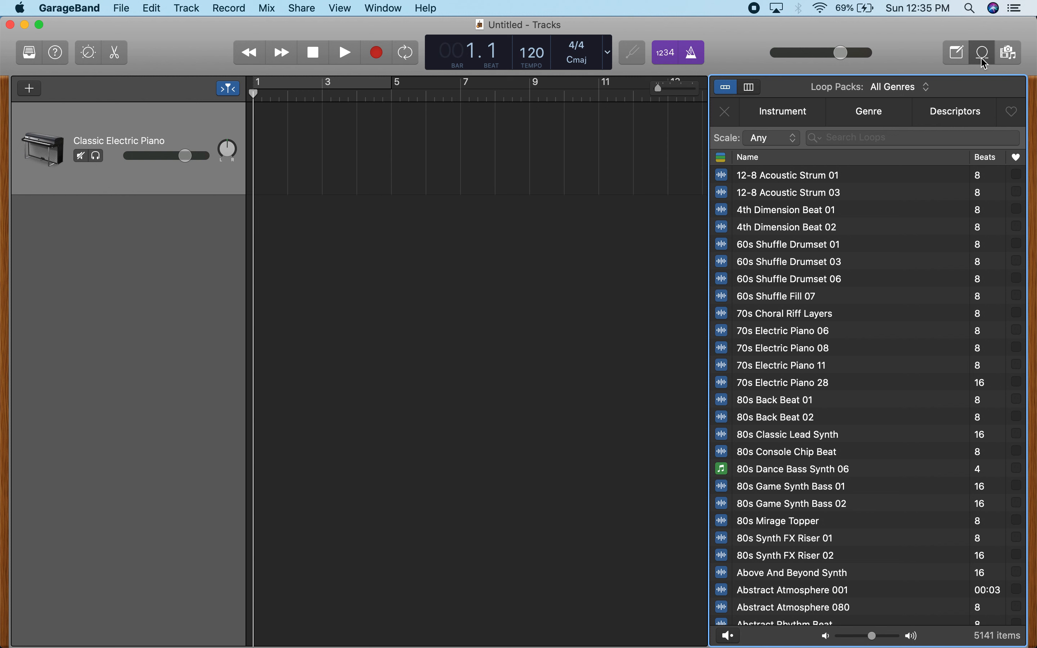
scroll(866, 231, down, 10)
scroll(868, 240, down, 20)
scroll(867, 235, down, 20)
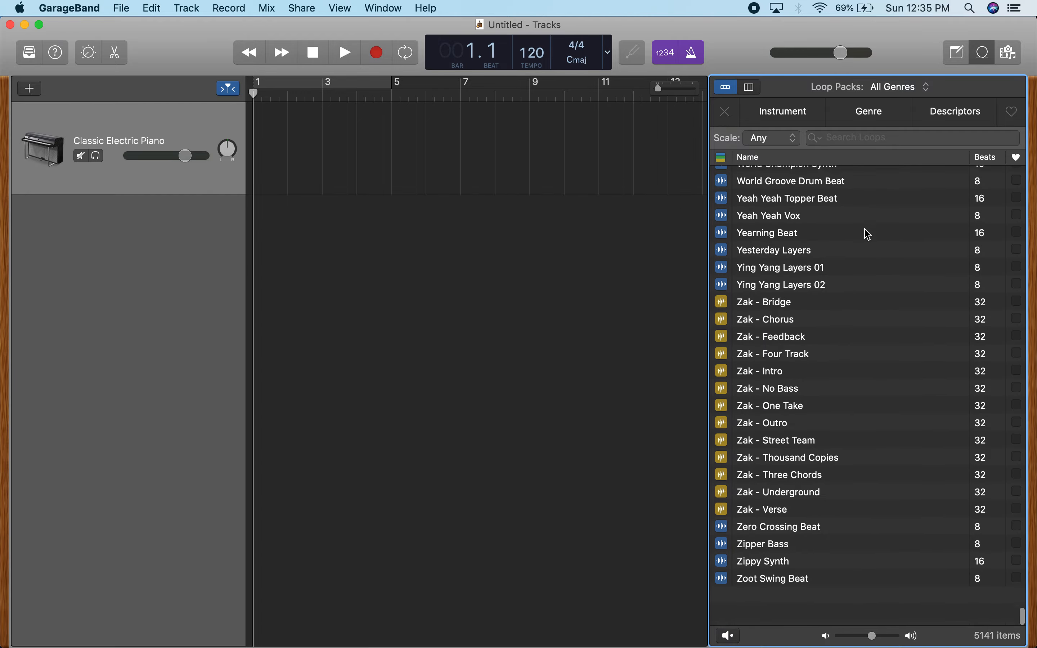
scroll(868, 235, up, 20)
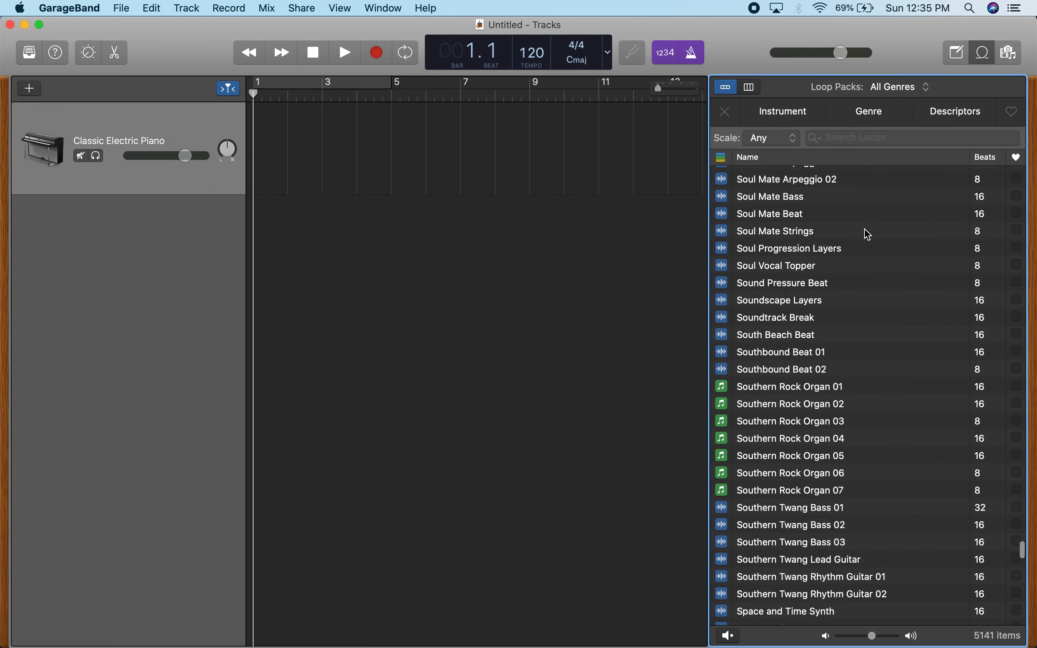
scroll(867, 235, up, 20)
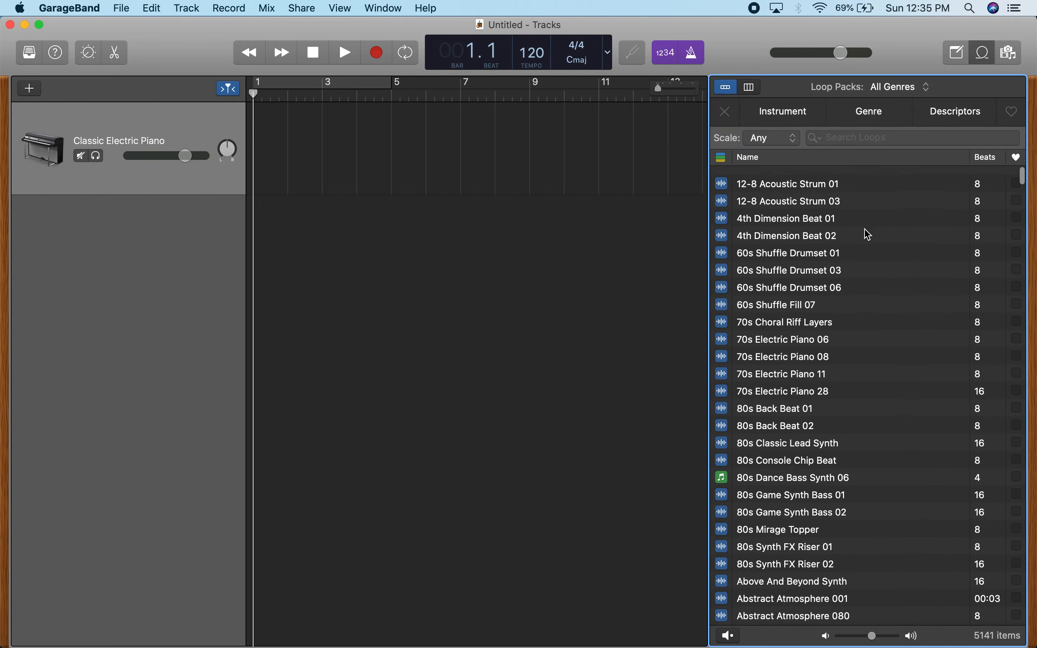
Filter the loops by the Bass instrument and look through the filtered list
click(796, 115)
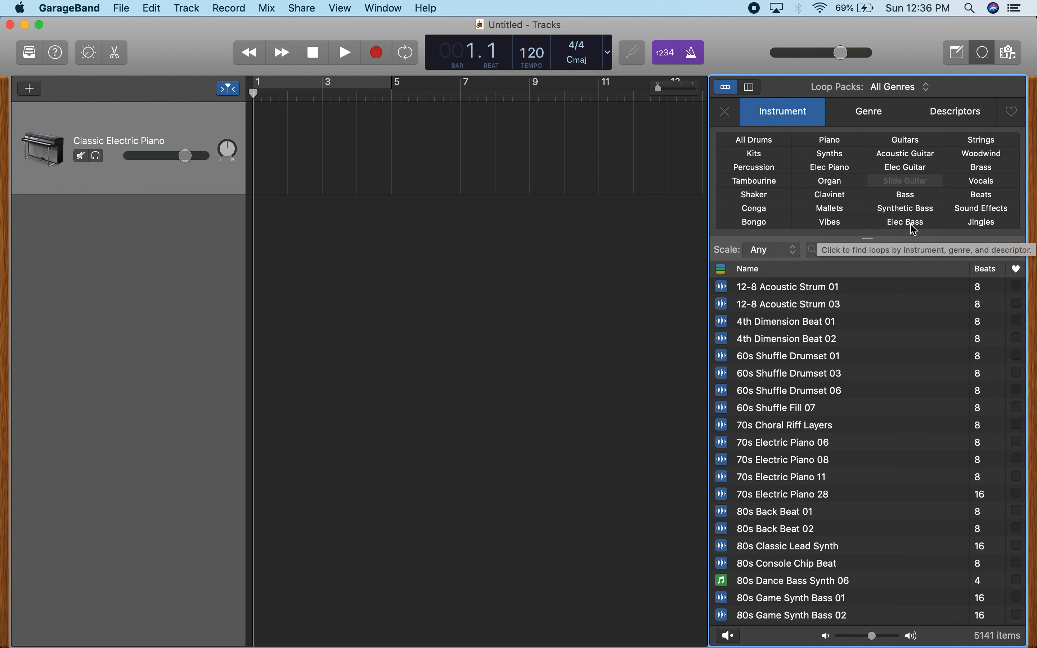
click(901, 199)
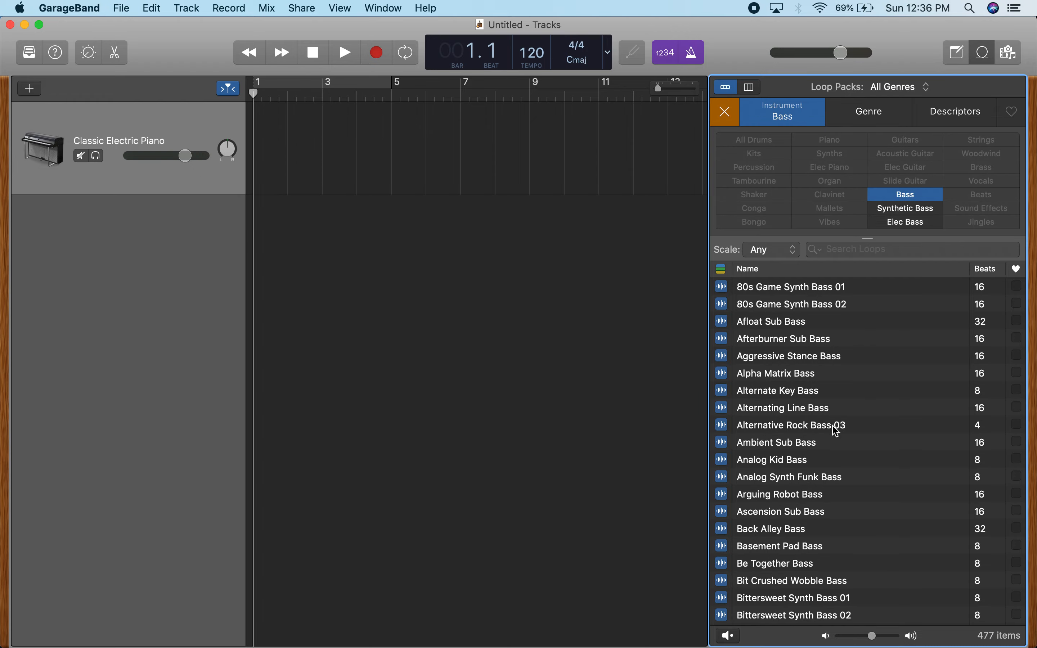
scroll(831, 424, down, 20)
scroll(836, 430, down, 20)
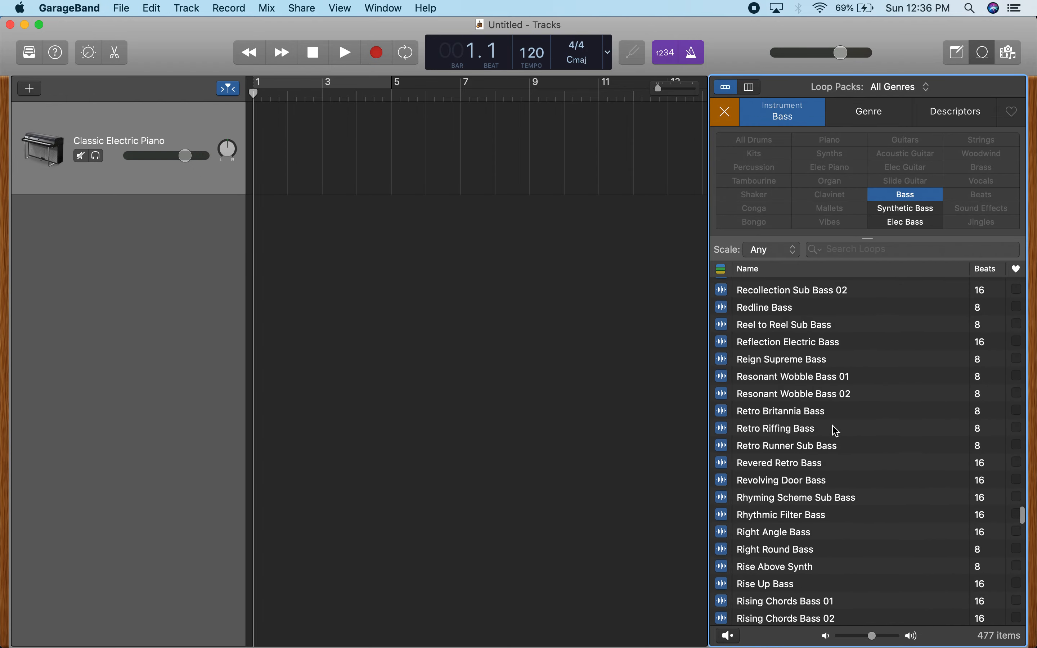
scroll(837, 430, up, 20)
scroll(836, 430, up, 20)
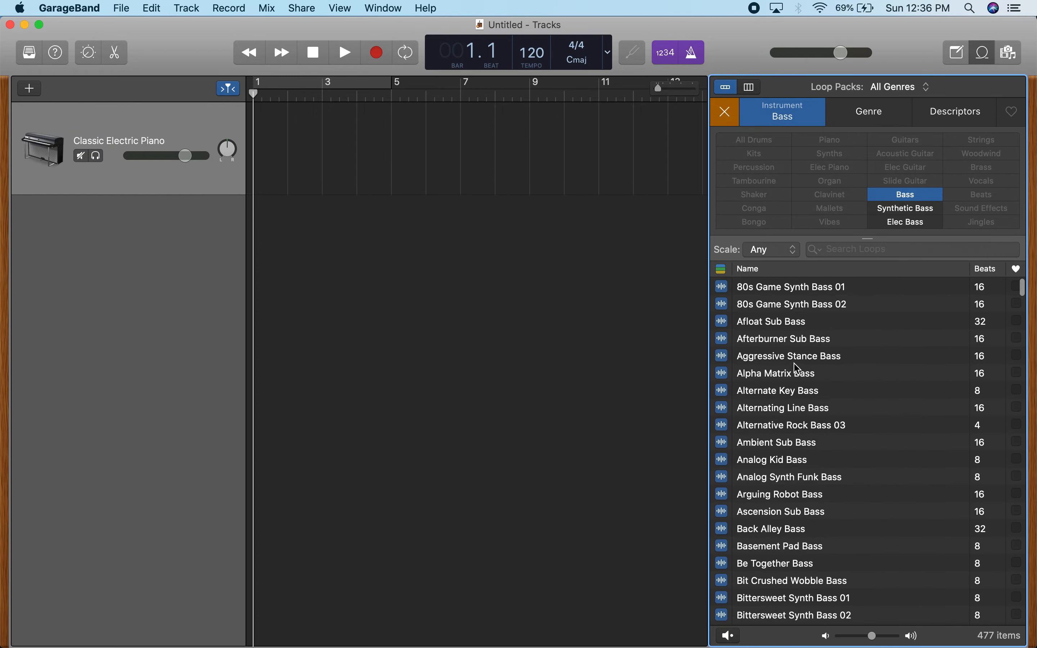
Preview the loops 80s Game Synth Bass 01, Afterburner Sub Bass and Analog Kid Bass, and stop the preview
click(813, 294)
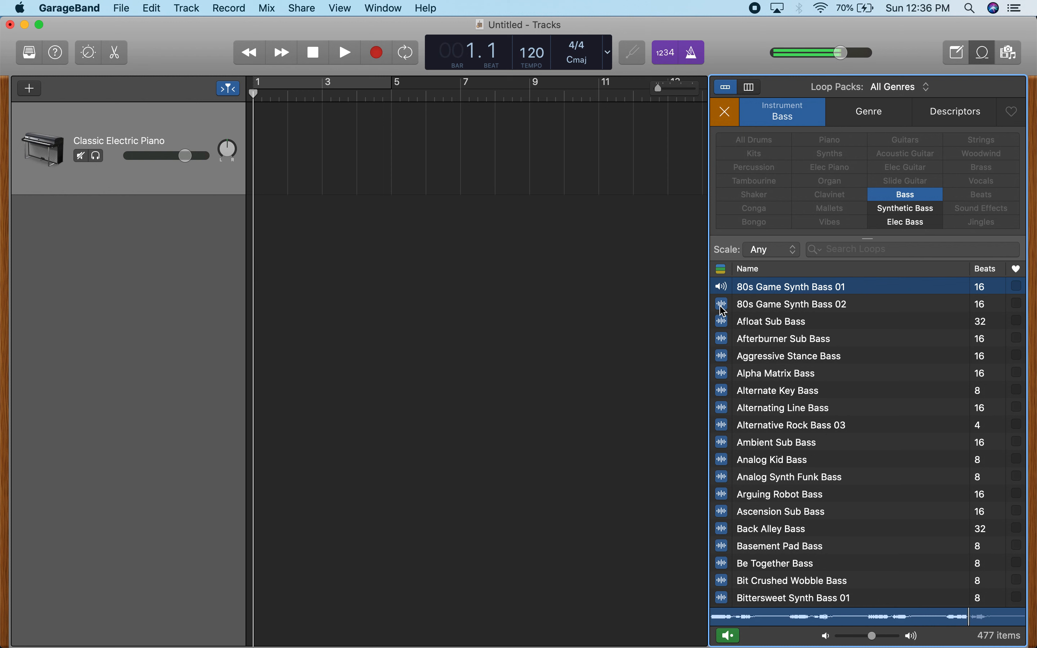
click(819, 339)
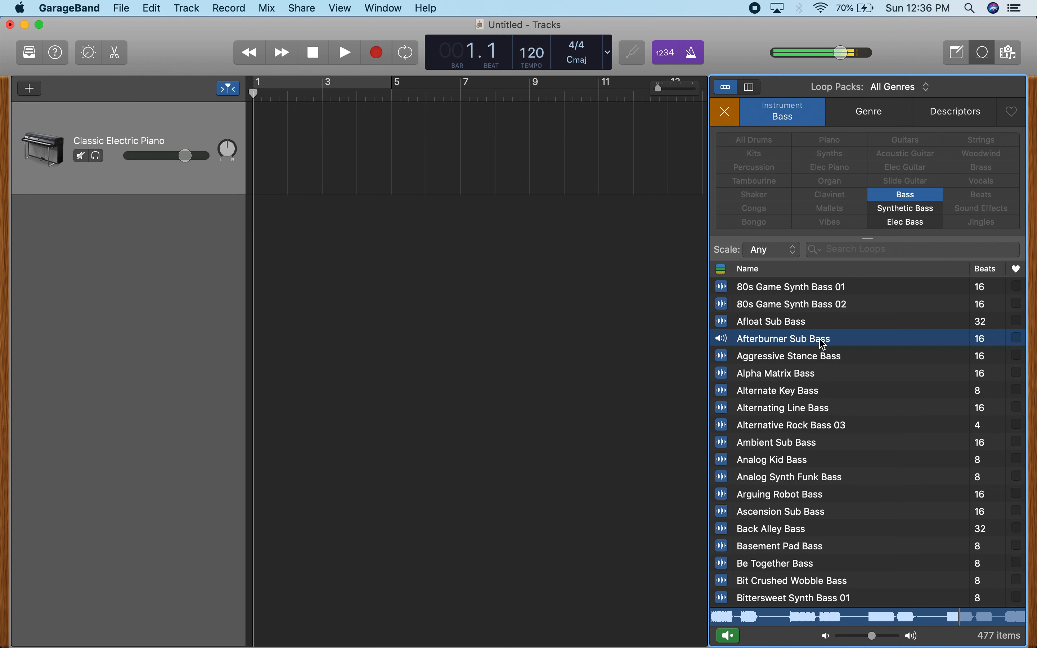
click(811, 462)
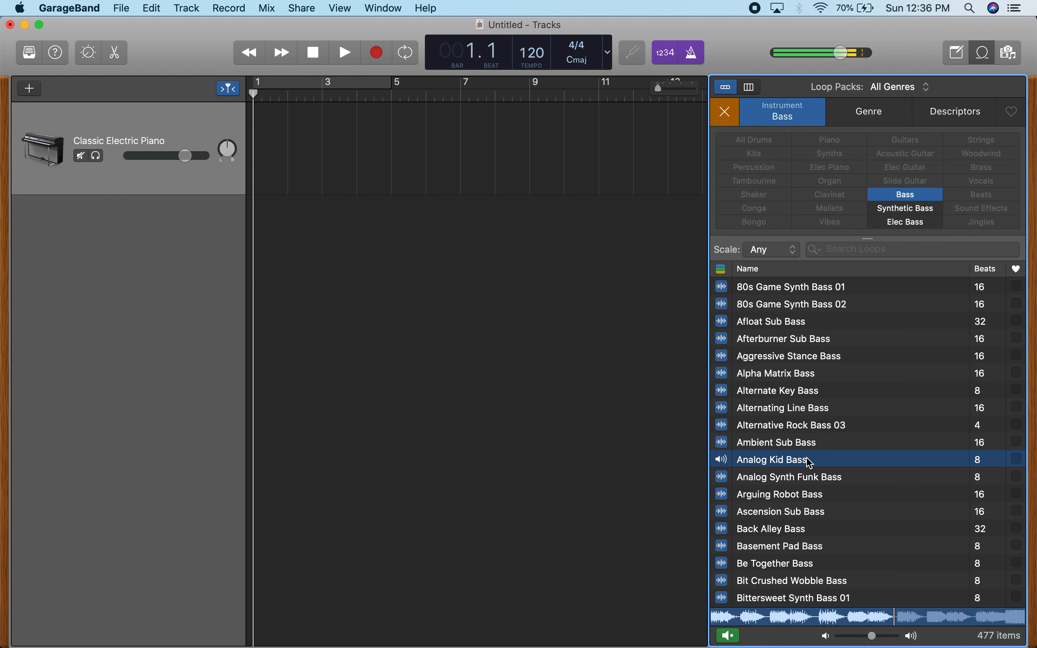
click(733, 639)
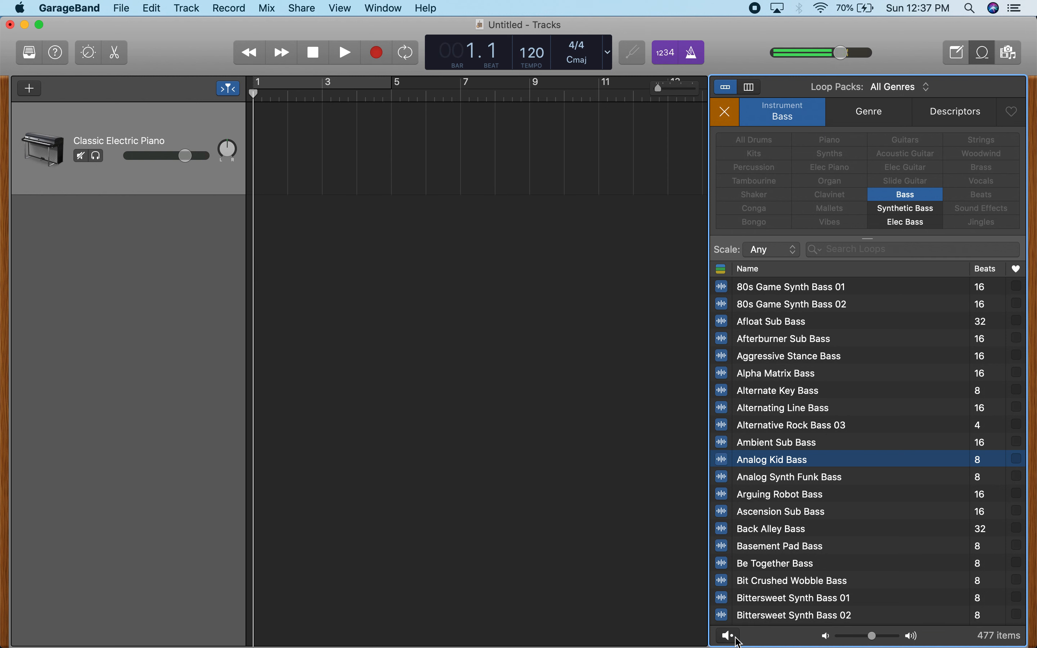
click(730, 637)
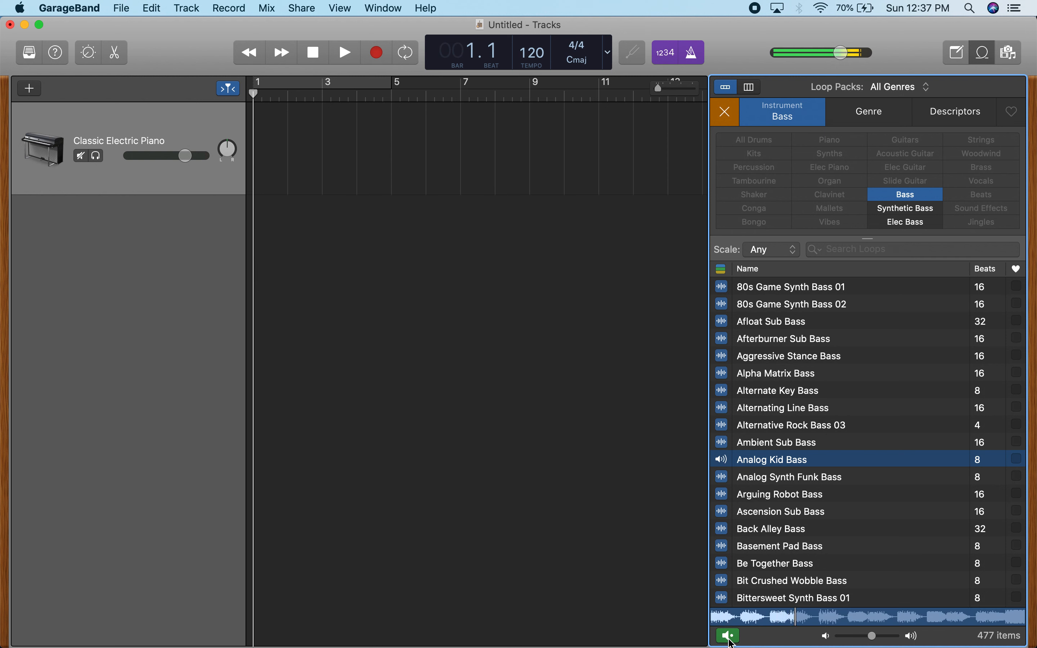
click(731, 638)
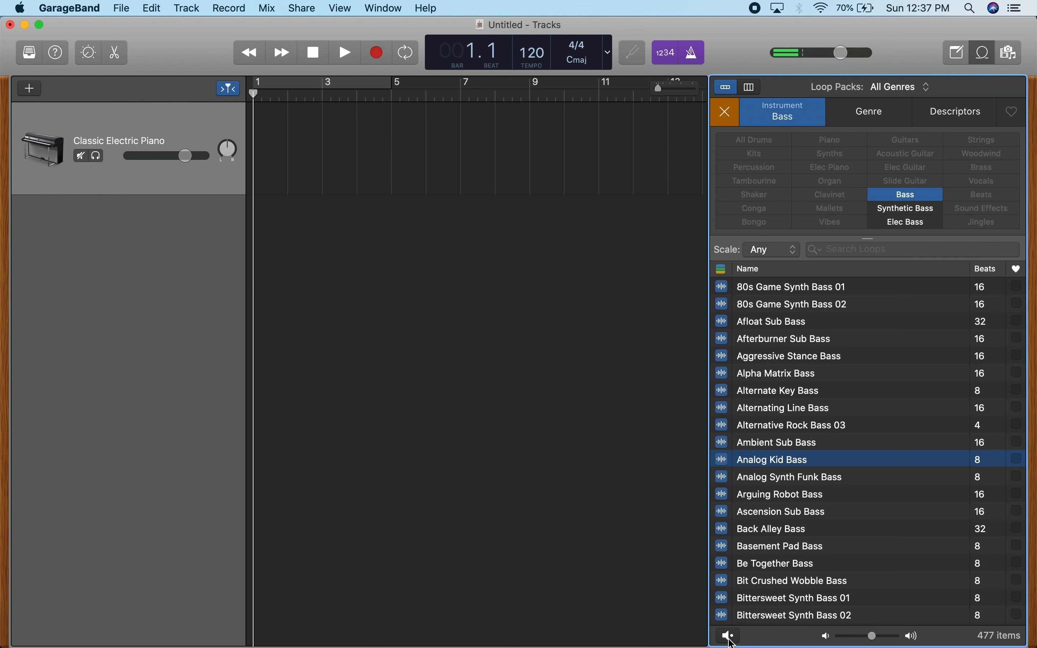
Preview the Analog Synth Funk Bass loop and add it at bar 1 on a new track below the electric piano
click(788, 477)
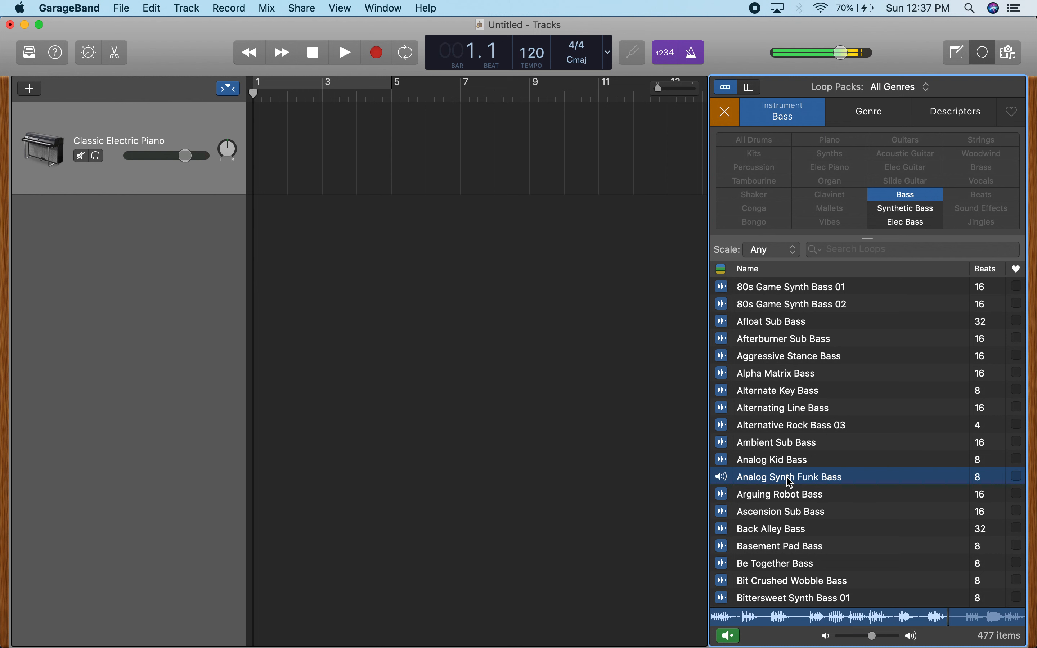
click(729, 636)
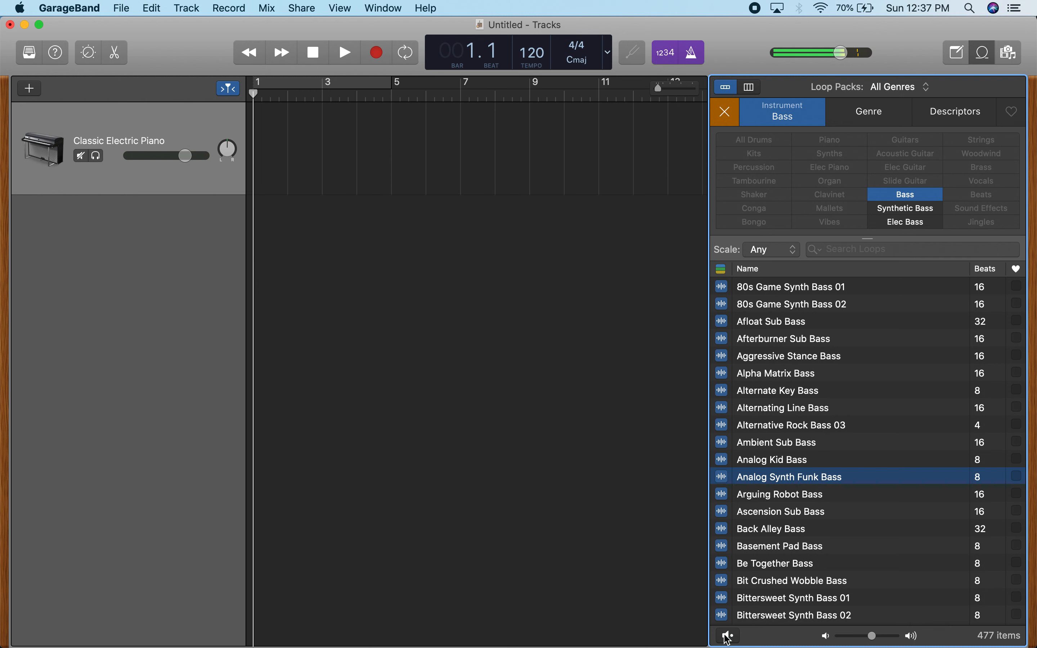
click(769, 477)
drag(770, 481, 254, 243)
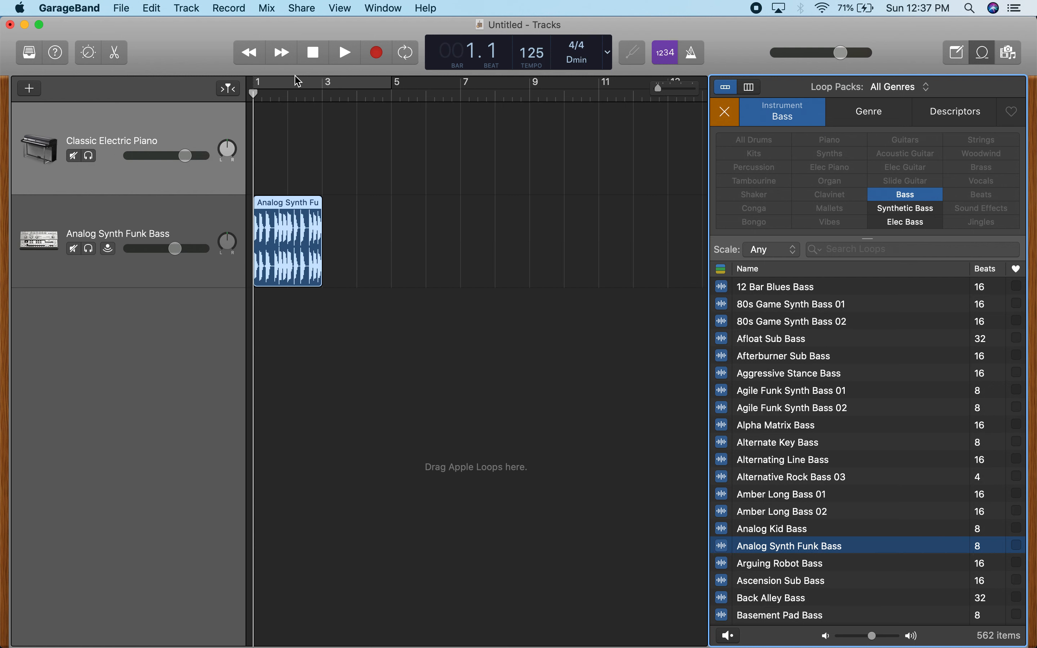
Play the project from bar 1 through the new bass region and stop playback
mouse_move(308, 273)
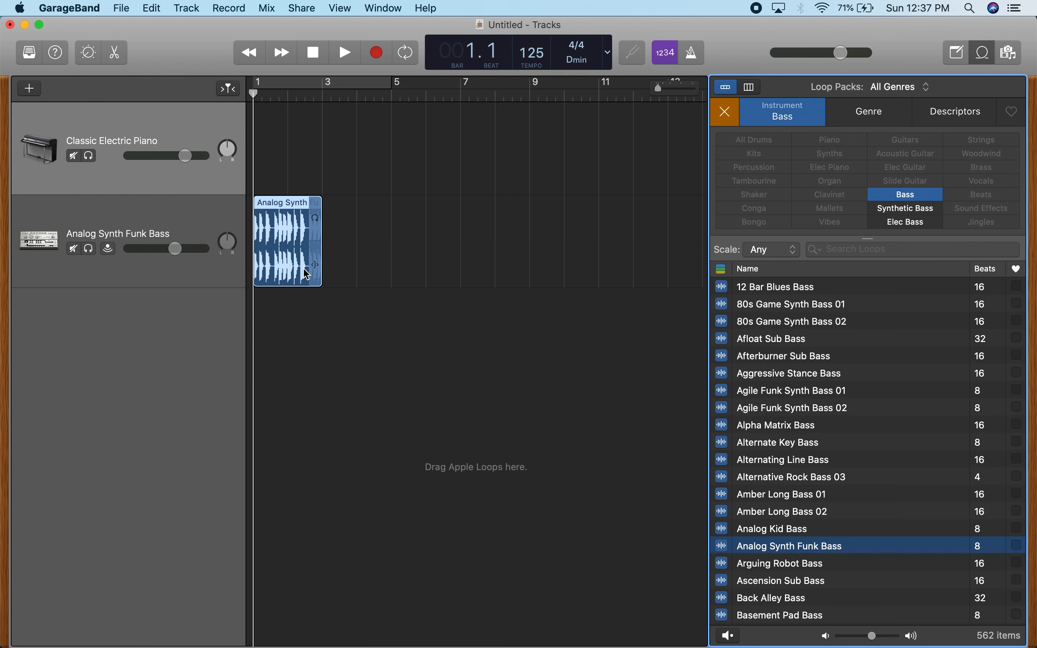
key(space)
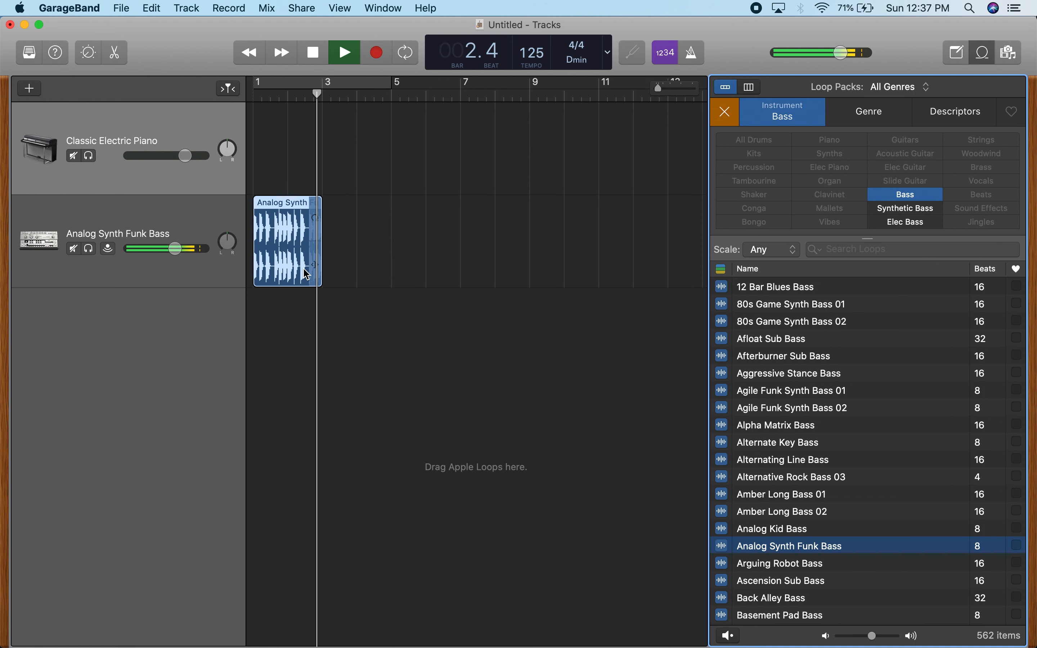
key(space)
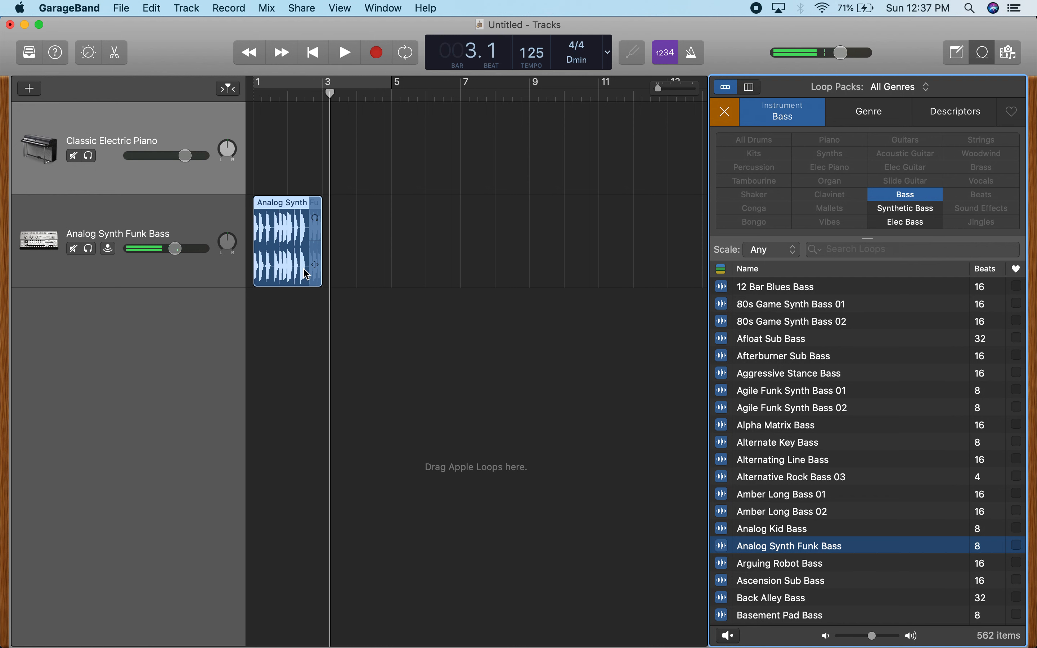
Extend the Analog Synth Funk Bass region by looping it up to bar 9
click(295, 271)
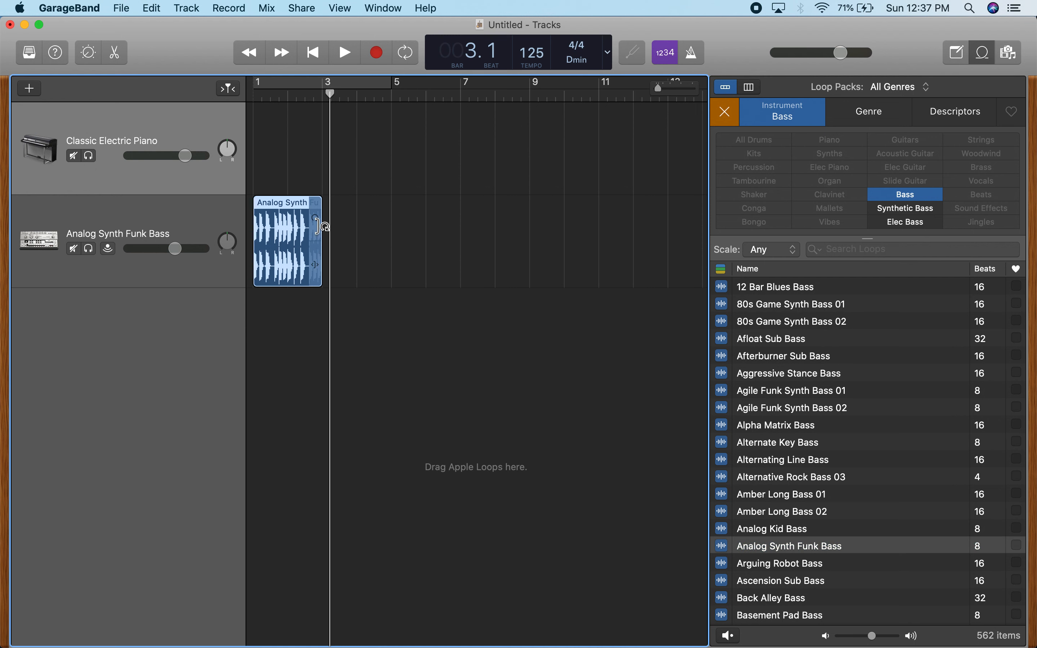
drag(324, 220, 430, 225)
drag(330, 223, 522, 254)
Play the looped bass region from the start of the project, stop, and return the playhead to bar 1
key(Return)
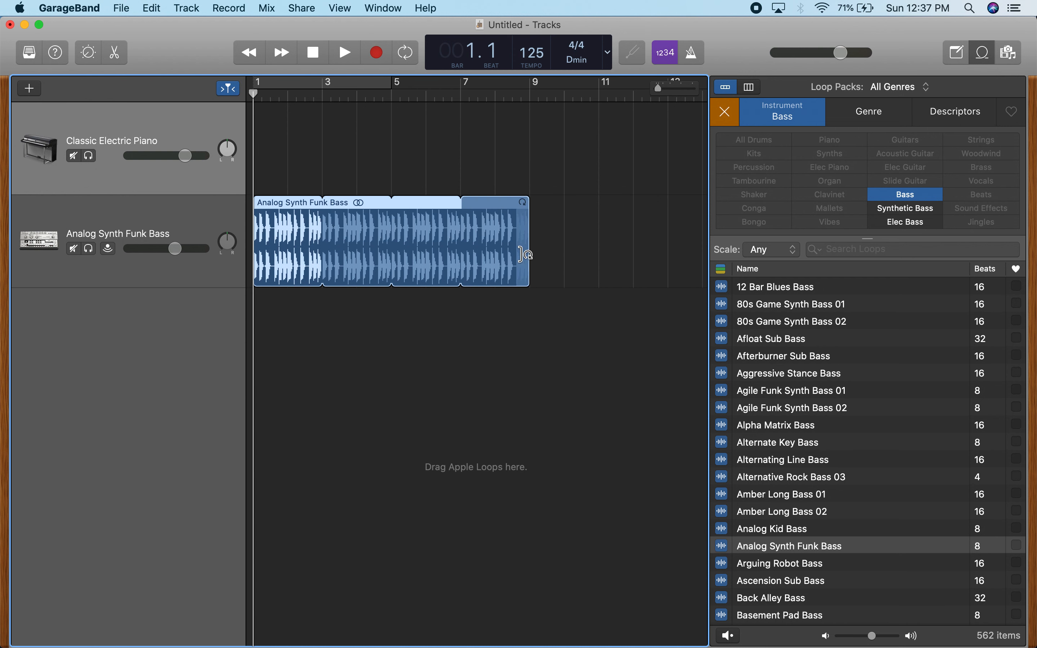
key(space)
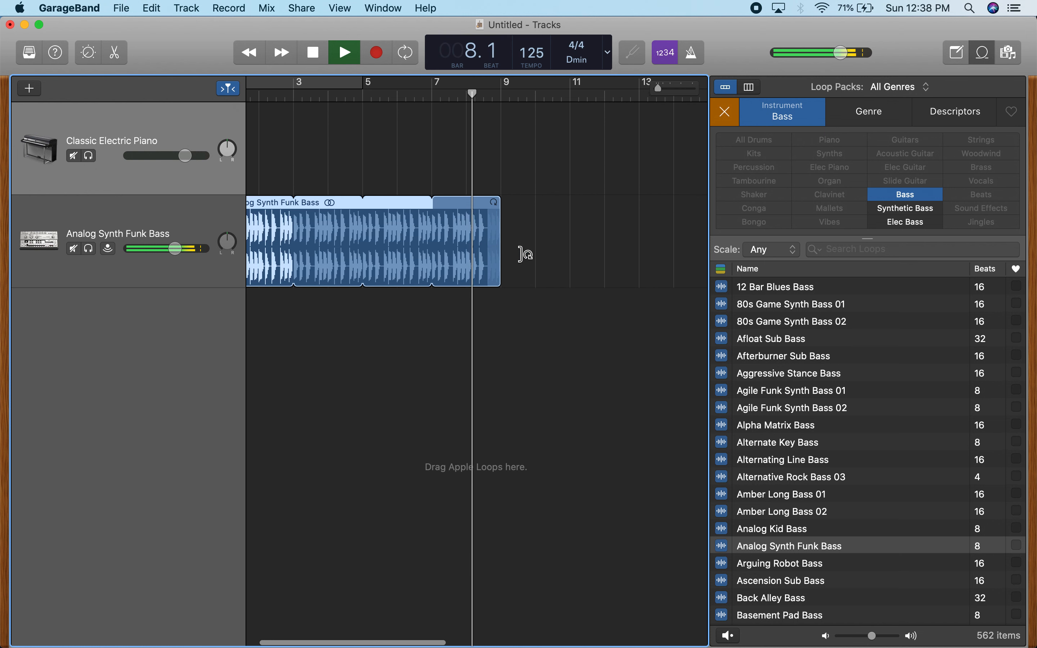
key(space)
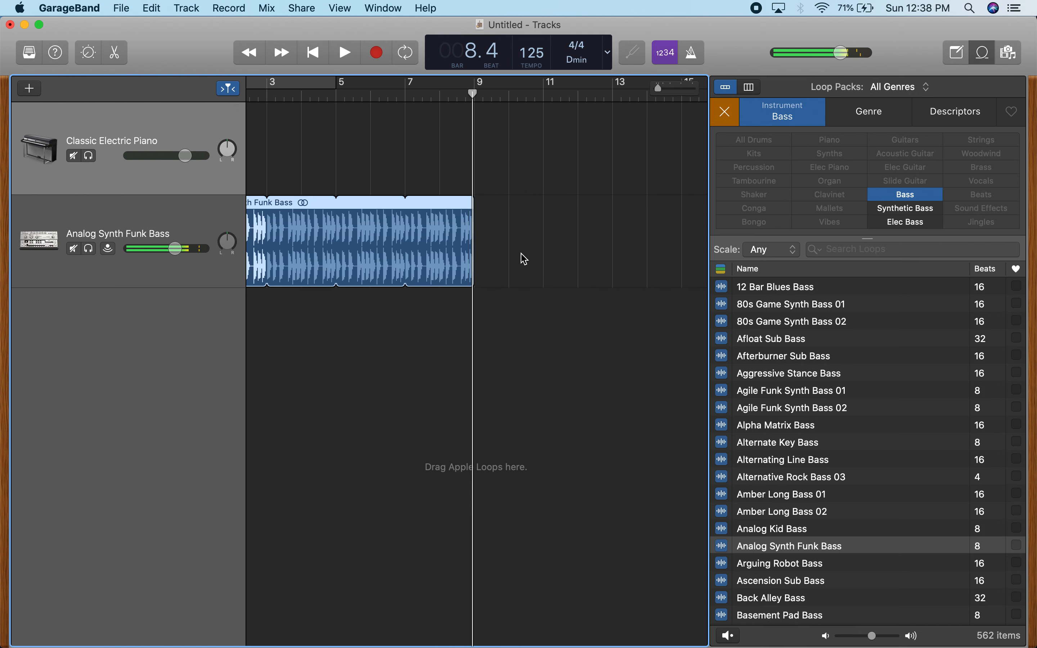
key(Return)
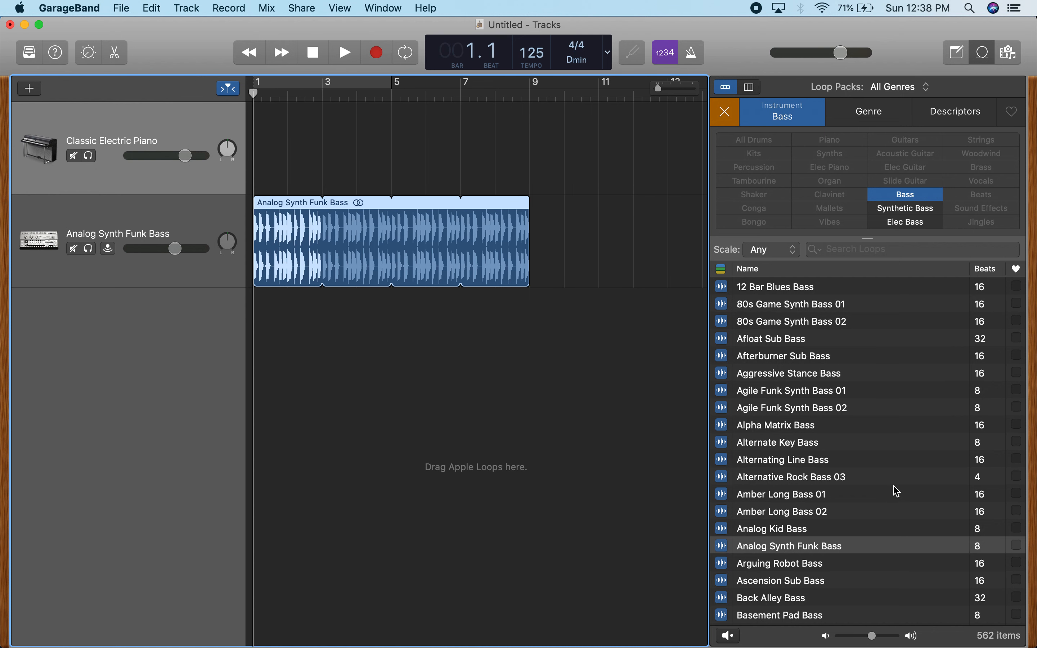
Replace the Bass loop filter with All Drums and preview Basic Vintage Break, Bass and Synth Beat, and Bass Sweep Topper
click(726, 112)
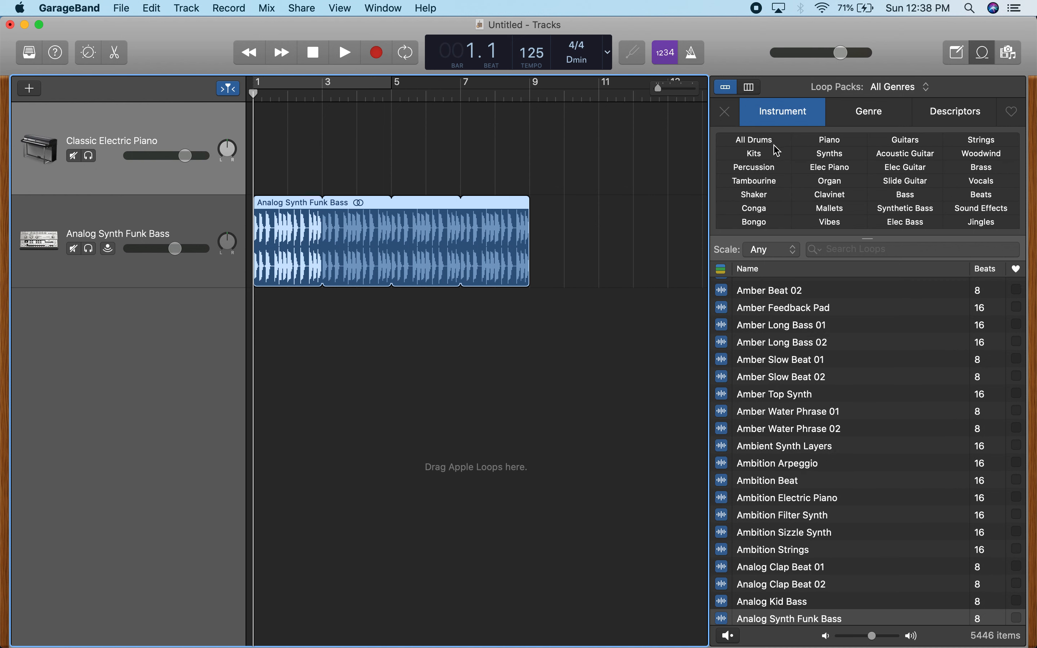
click(755, 141)
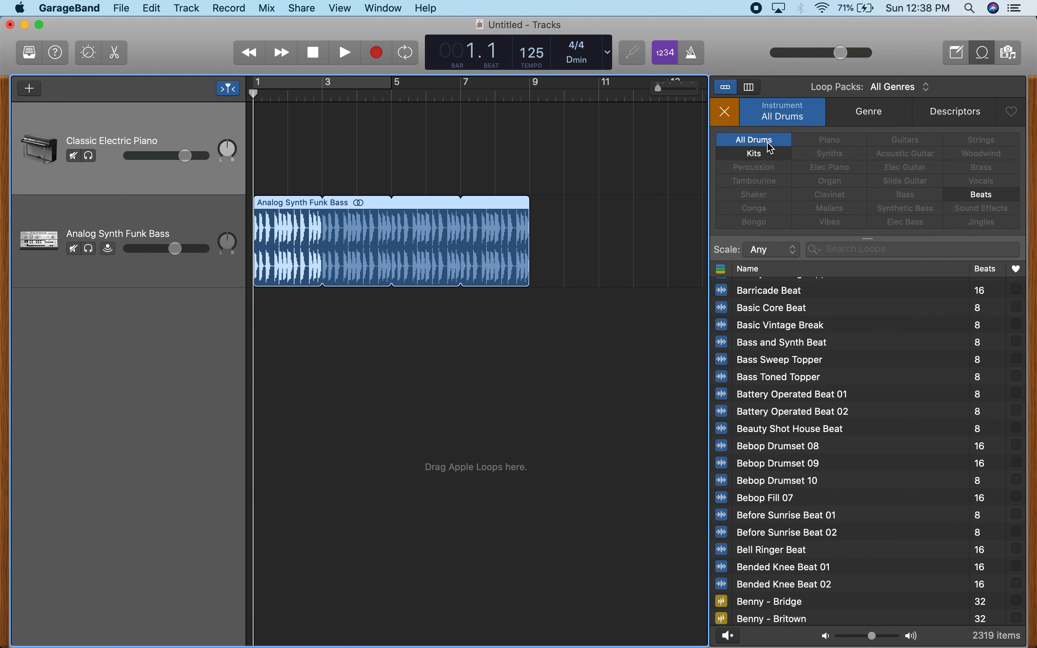
click(834, 330)
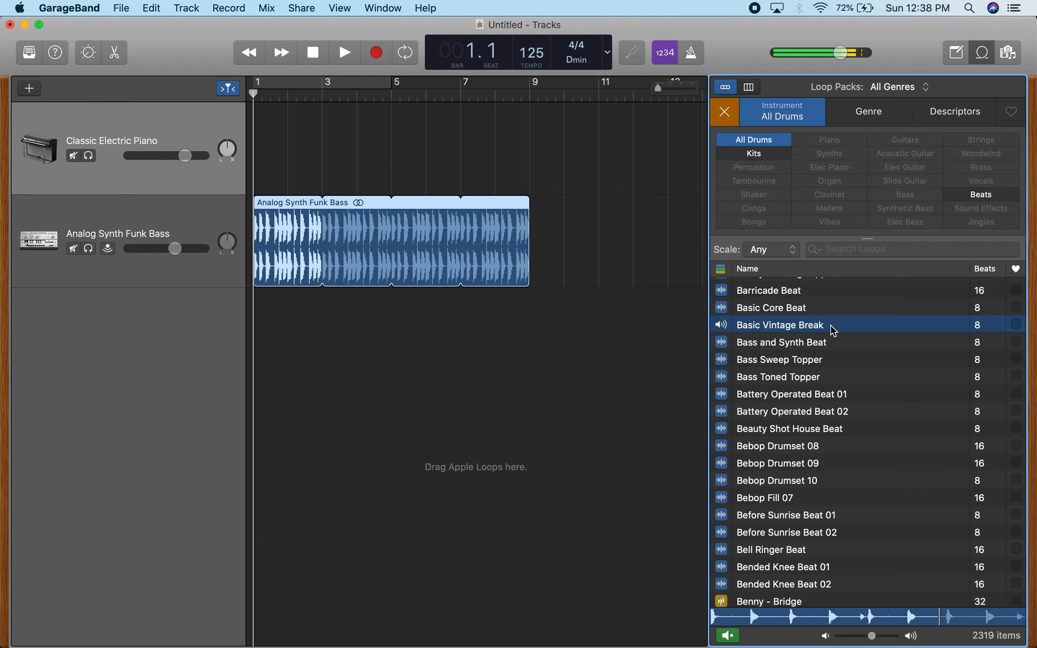
click(815, 346)
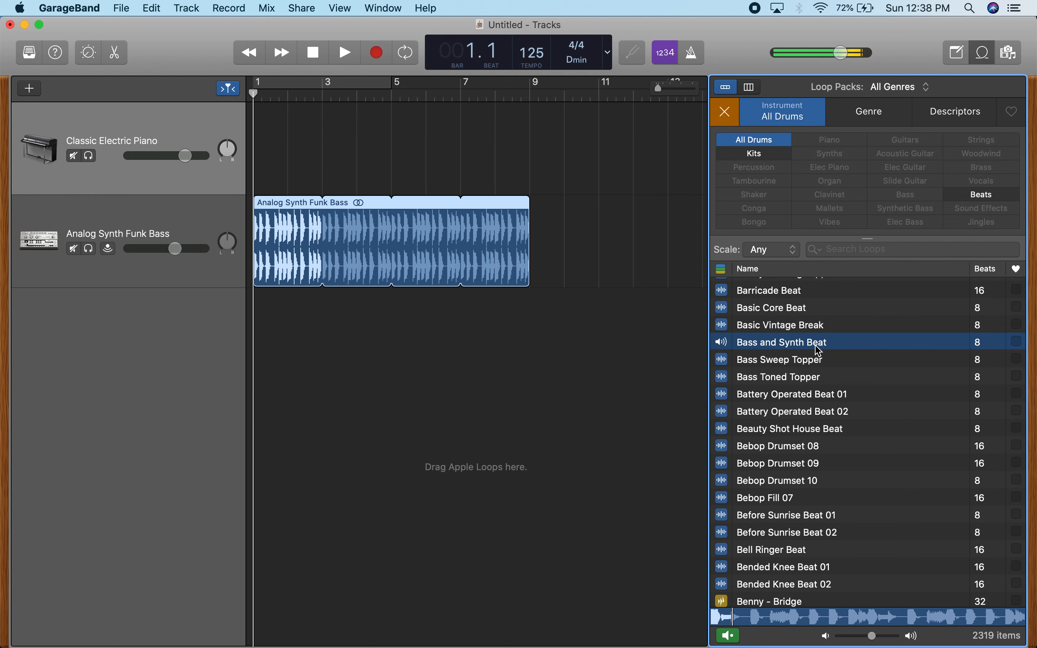
click(807, 364)
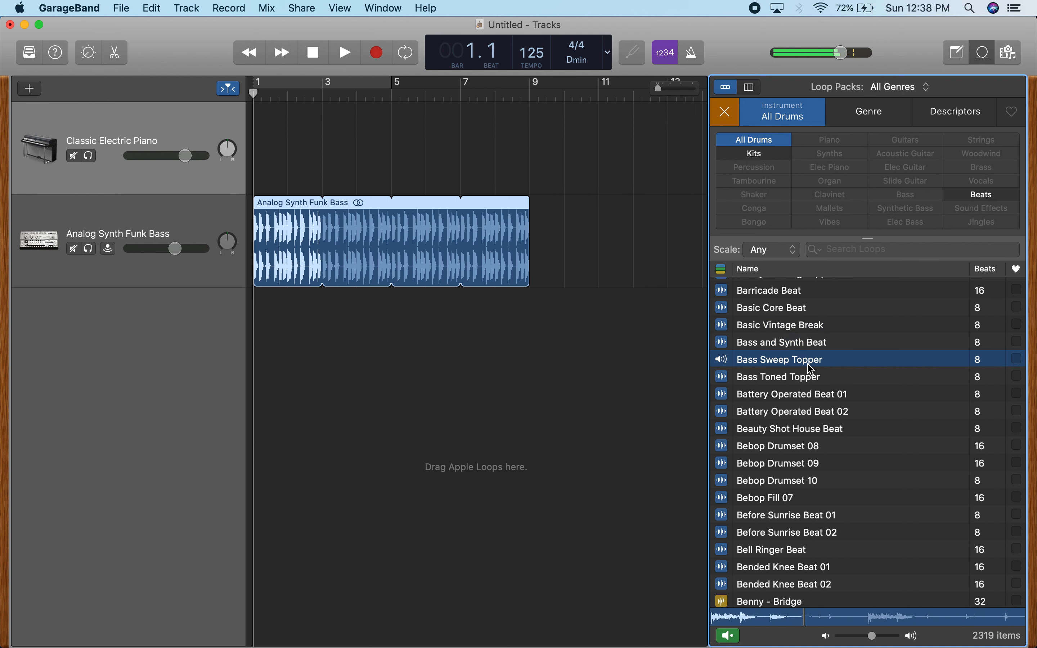
Preview the Aidan - Bridge and Aidan - Hoodoo drummer loops
scroll(811, 369, up, 15)
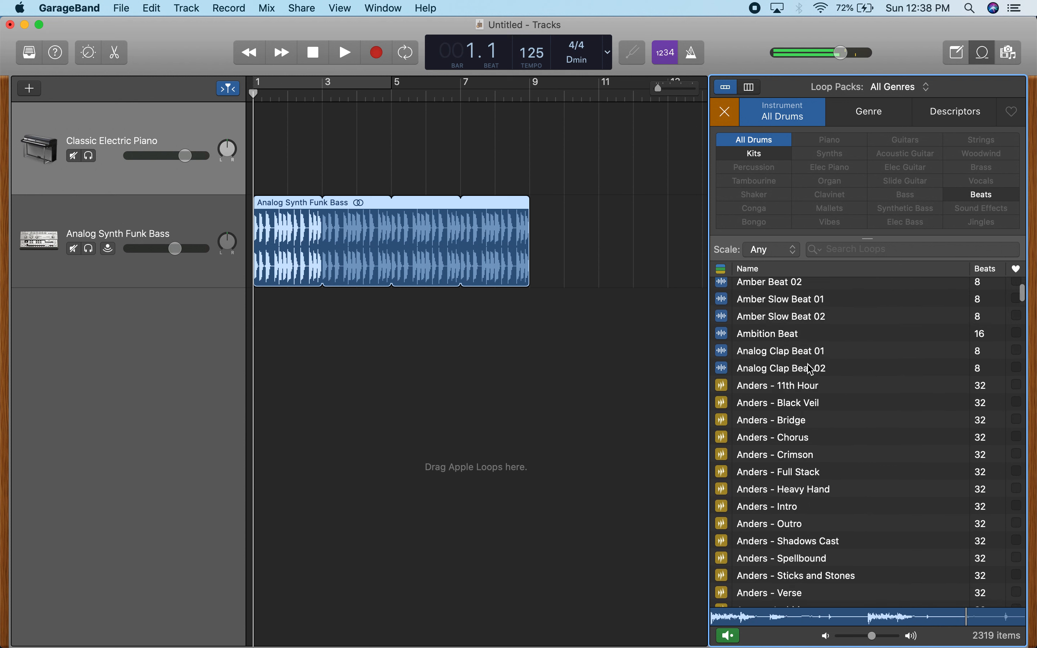
key(space)
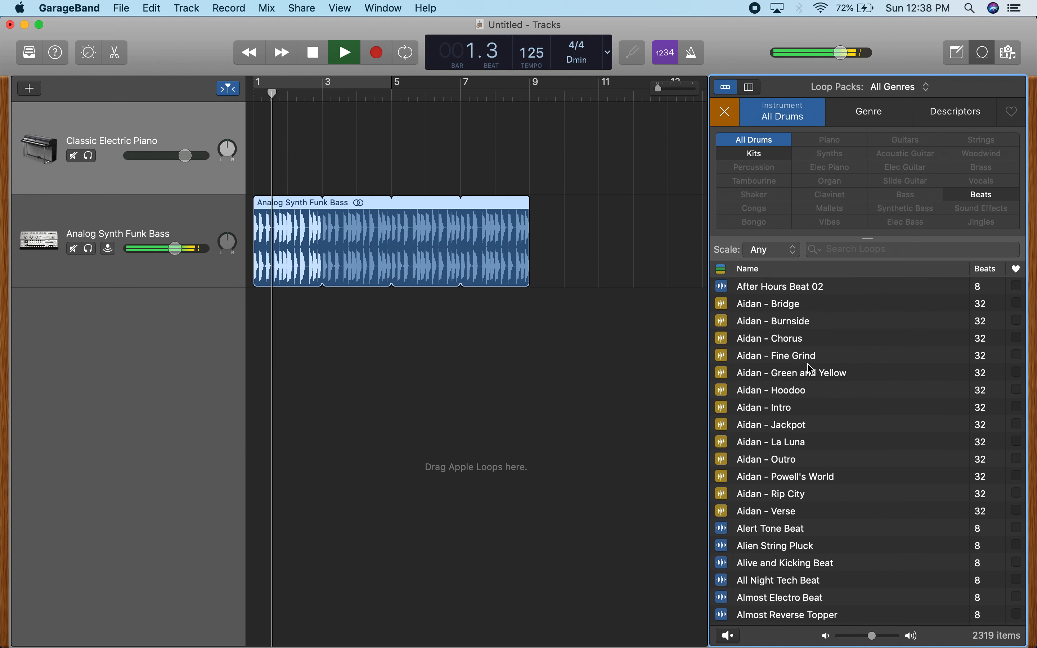
click(776, 304)
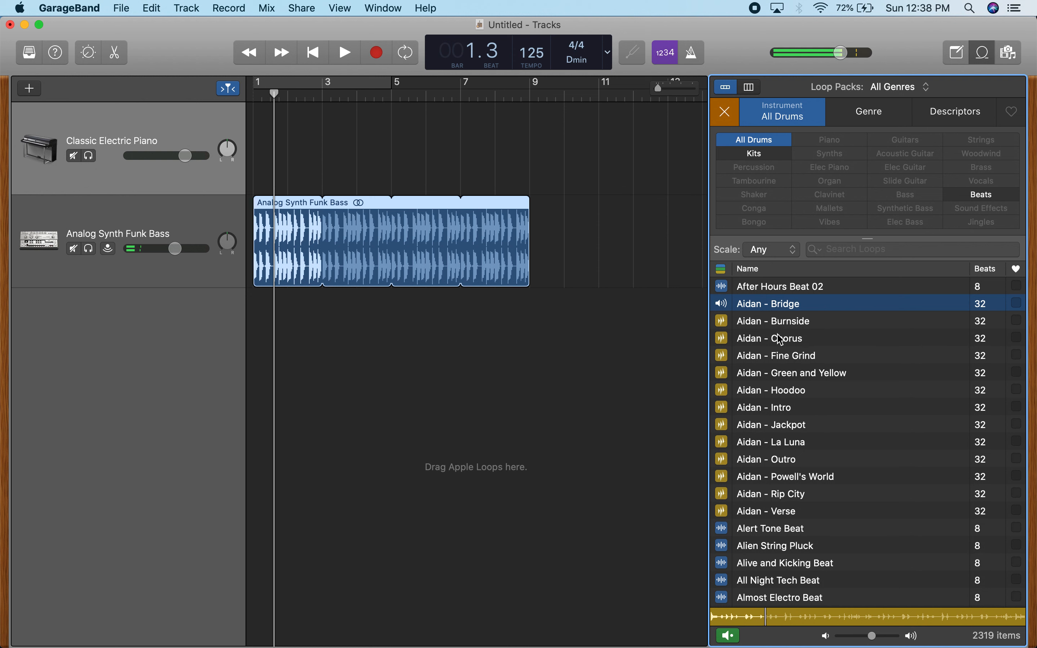
click(788, 391)
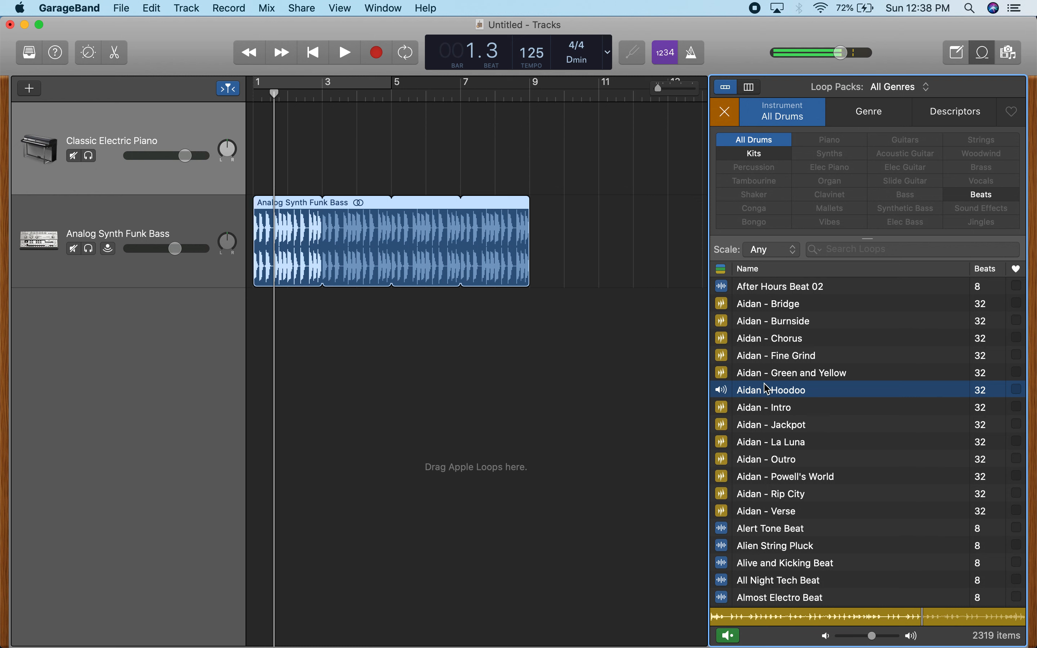
Add the Aidan - Hoodoo loop at bar 1 on a new track below the bass and play both parts together
drag(767, 392, 256, 342)
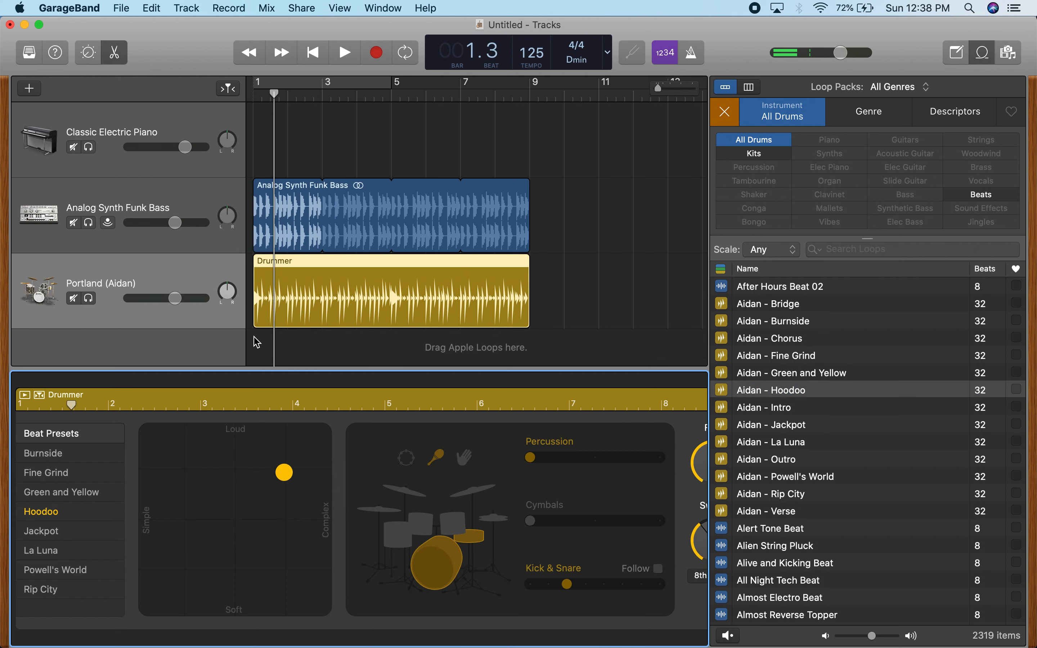
key(space)
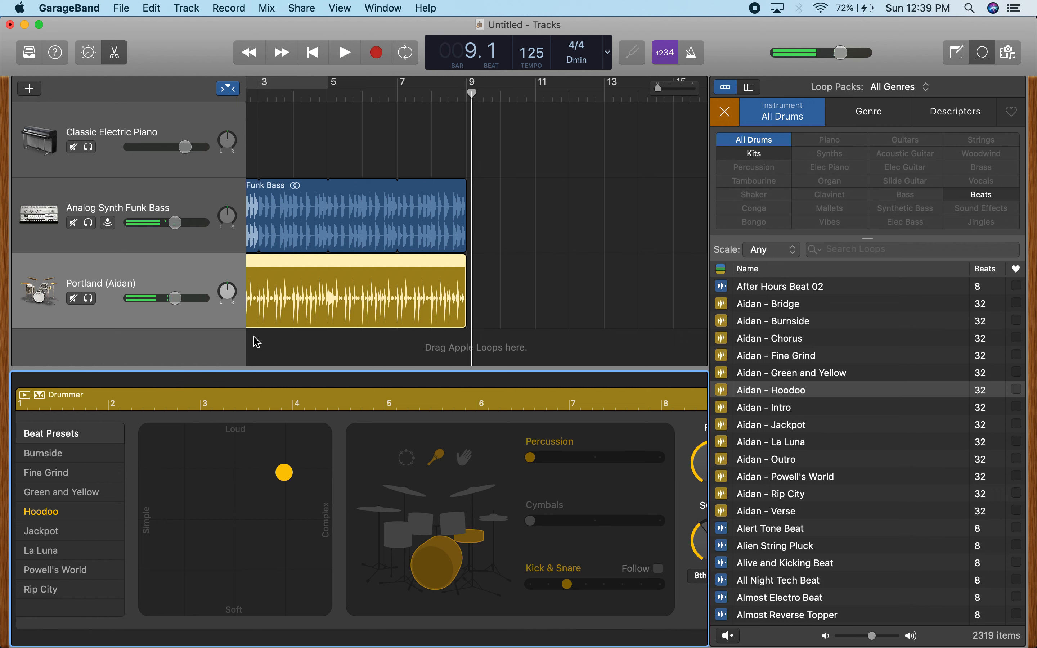
key(Return)
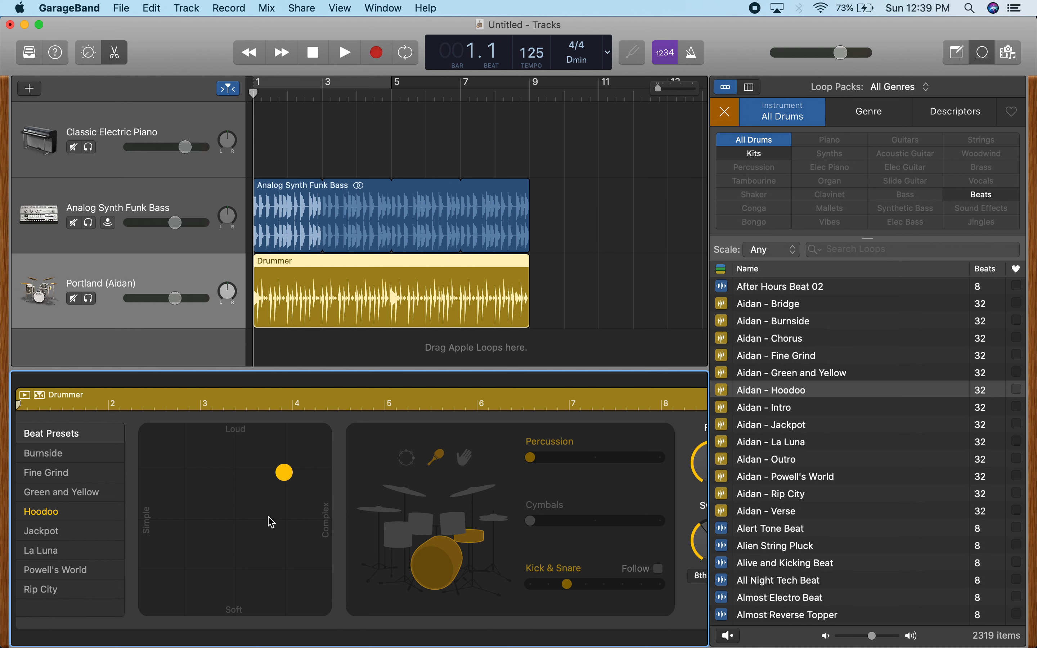
Try other Kick & Snare variations on the drummer region during playback and set the variation back to 3
click(567, 587)
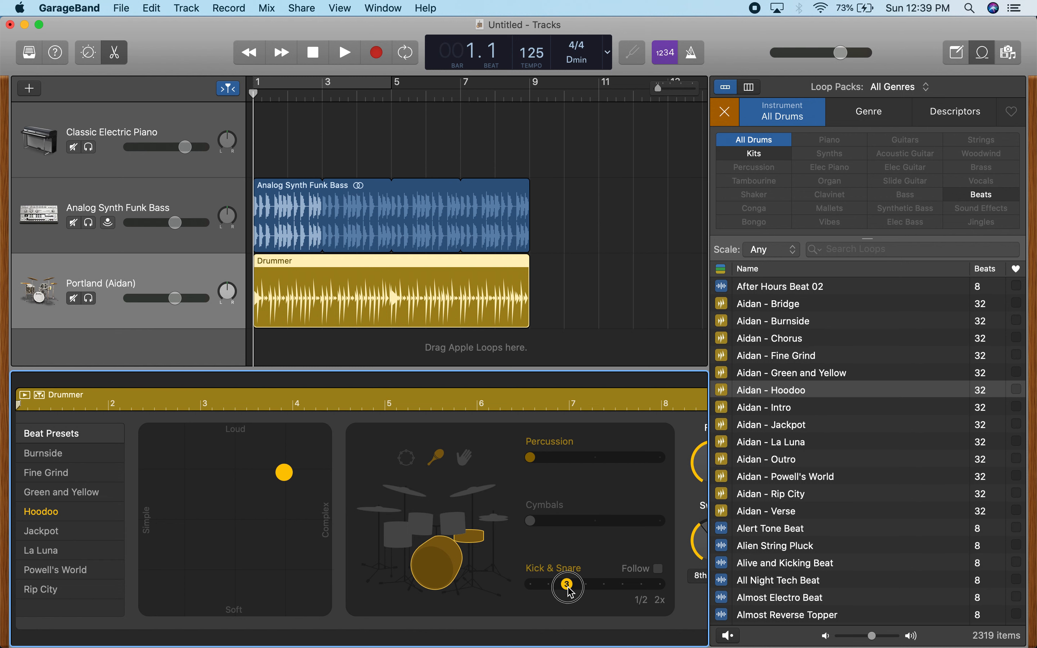
drag(568, 587, 636, 592)
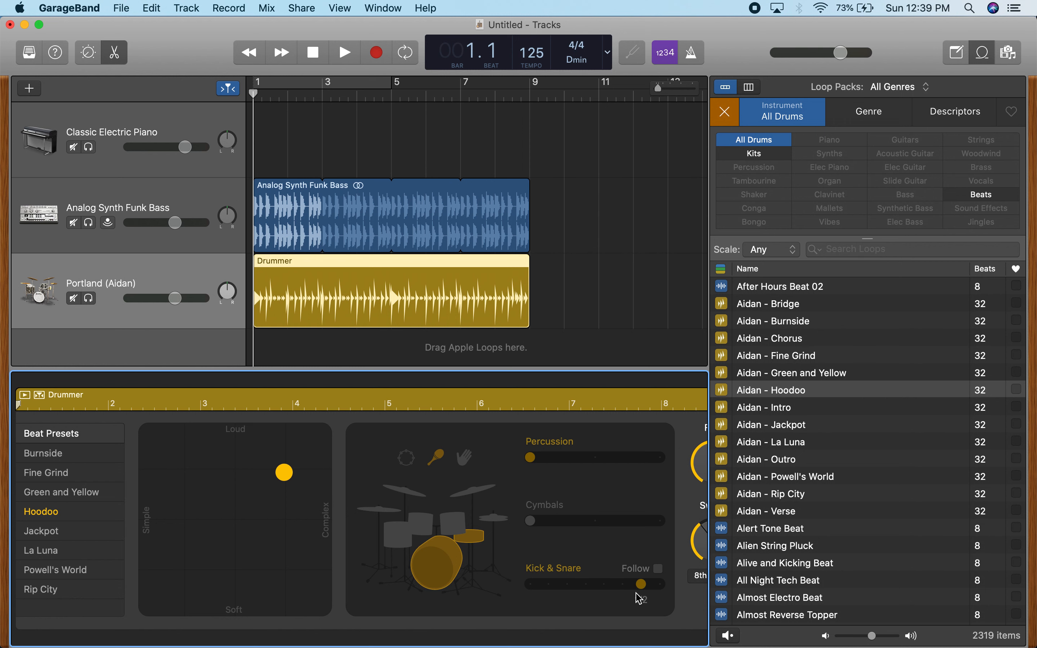
key(space)
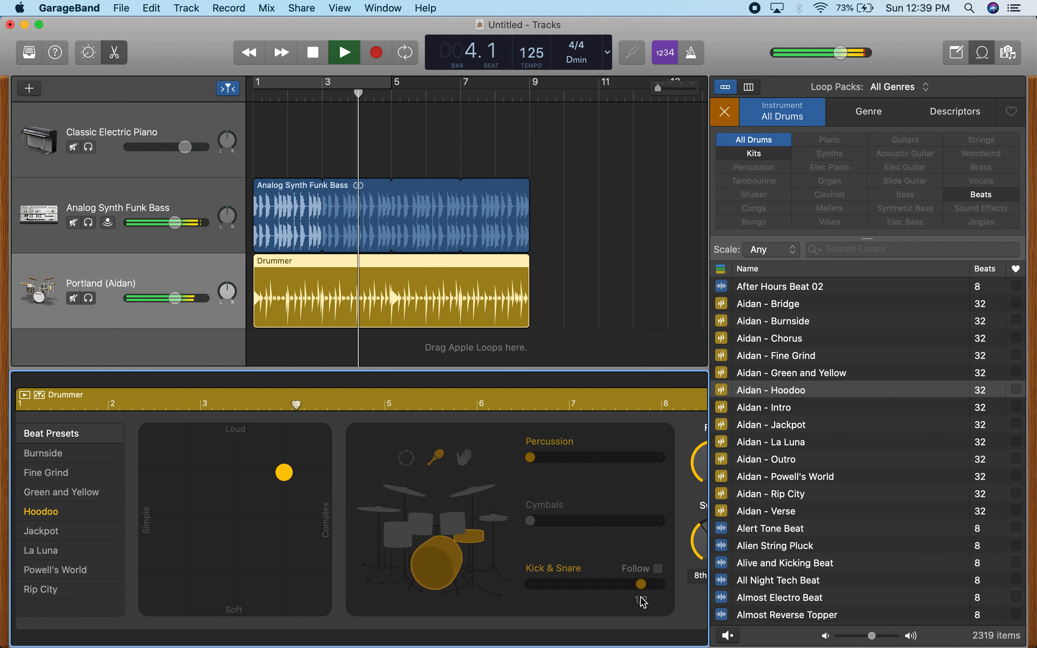
drag(641, 584, 566, 584)
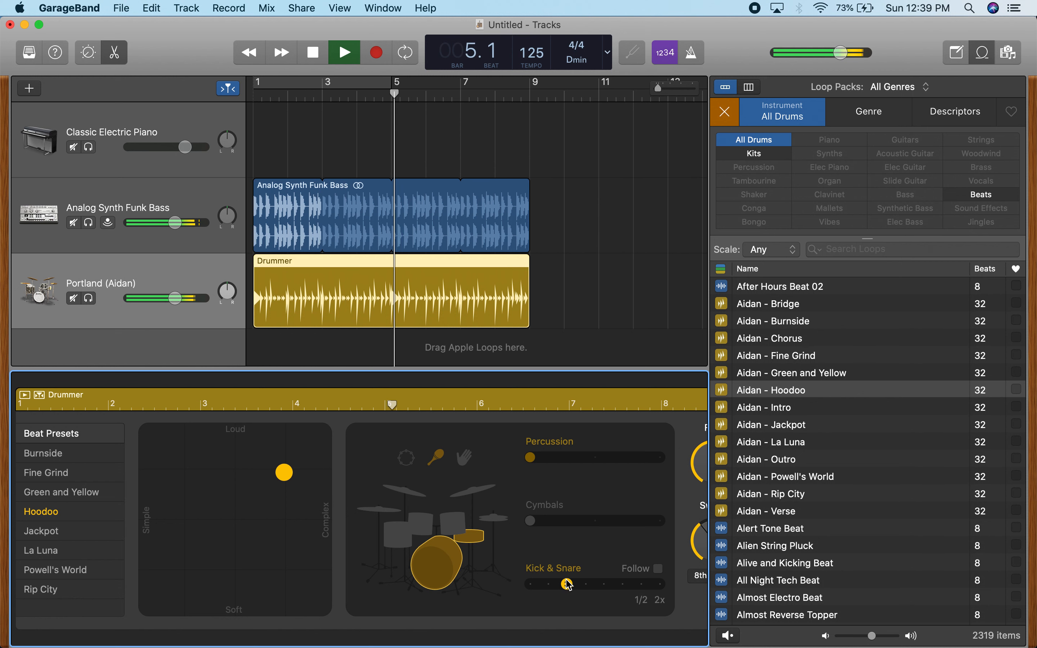
drag(567, 585, 530, 584)
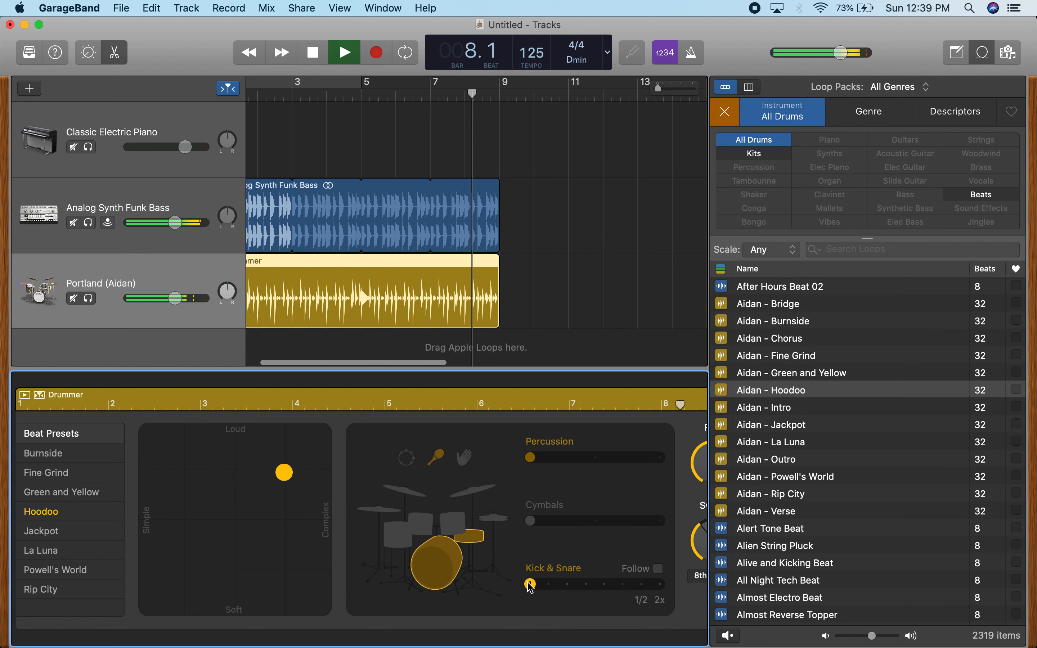
drag(530, 589, 561, 595)
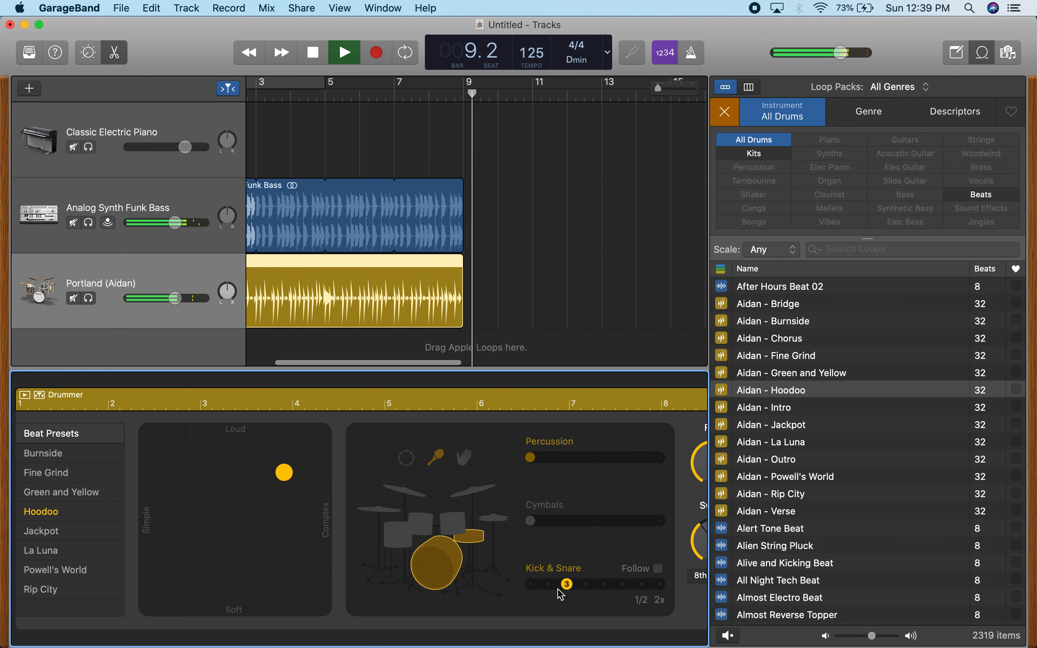
key(space)
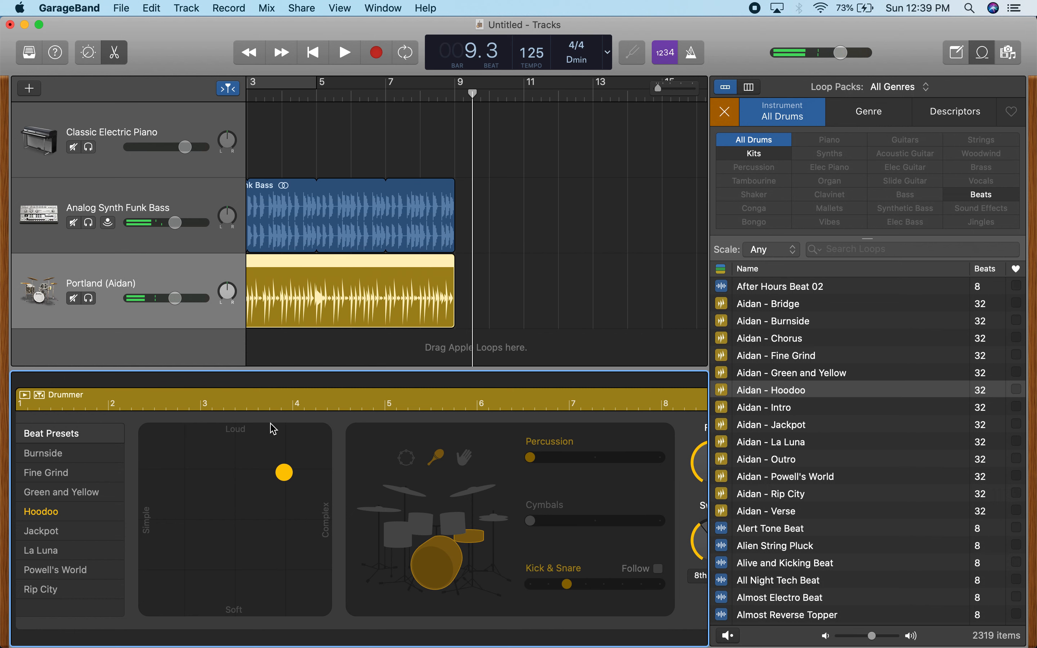
key(Return)
key(space)
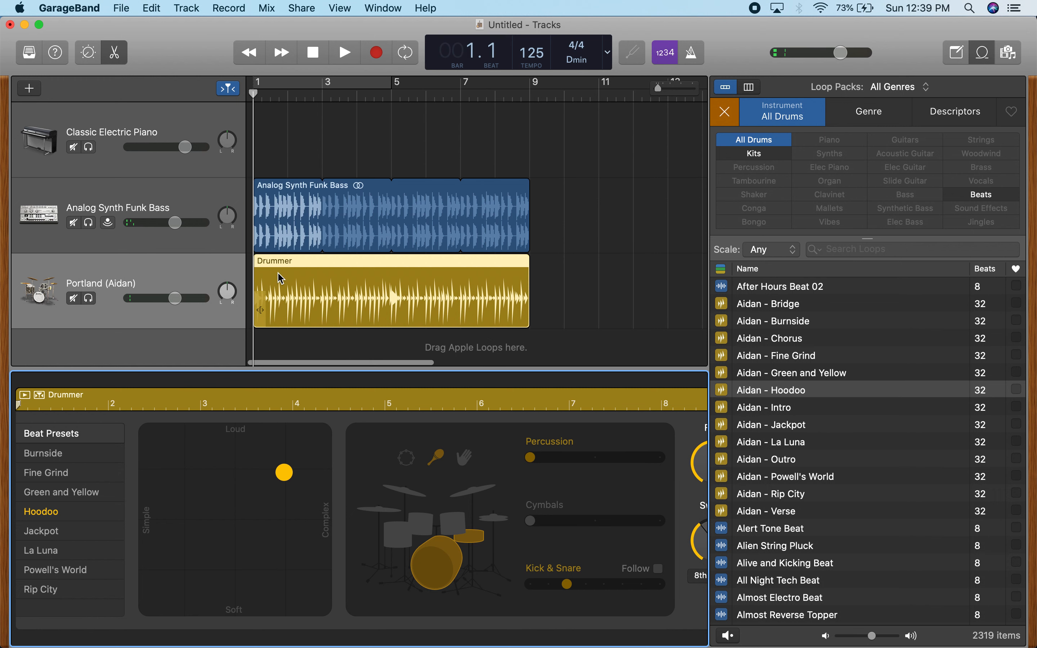
Mute the Analog Synth Funk Bass track and unmute it again
click(74, 224)
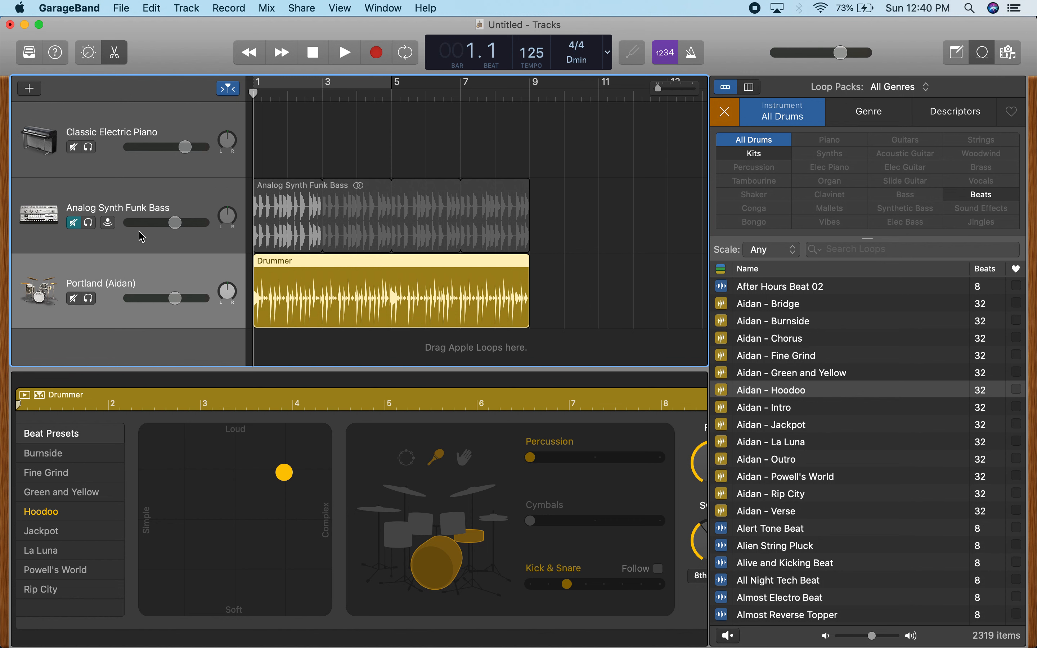
click(75, 223)
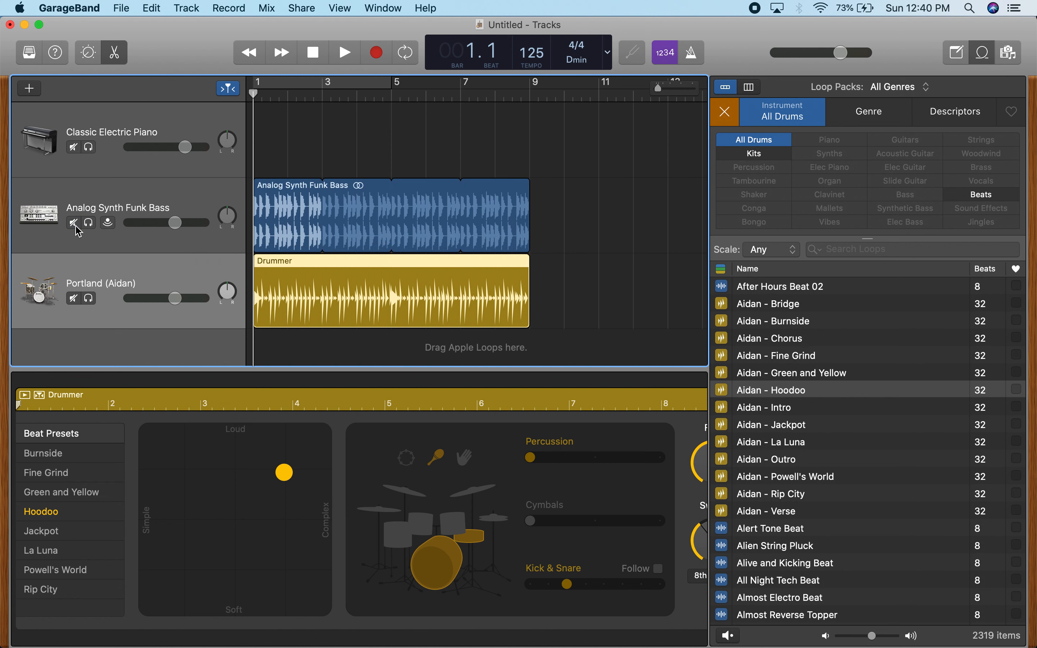
Solo the Portland drummer track and set its Percussion variation to 3 while it plays
click(90, 299)
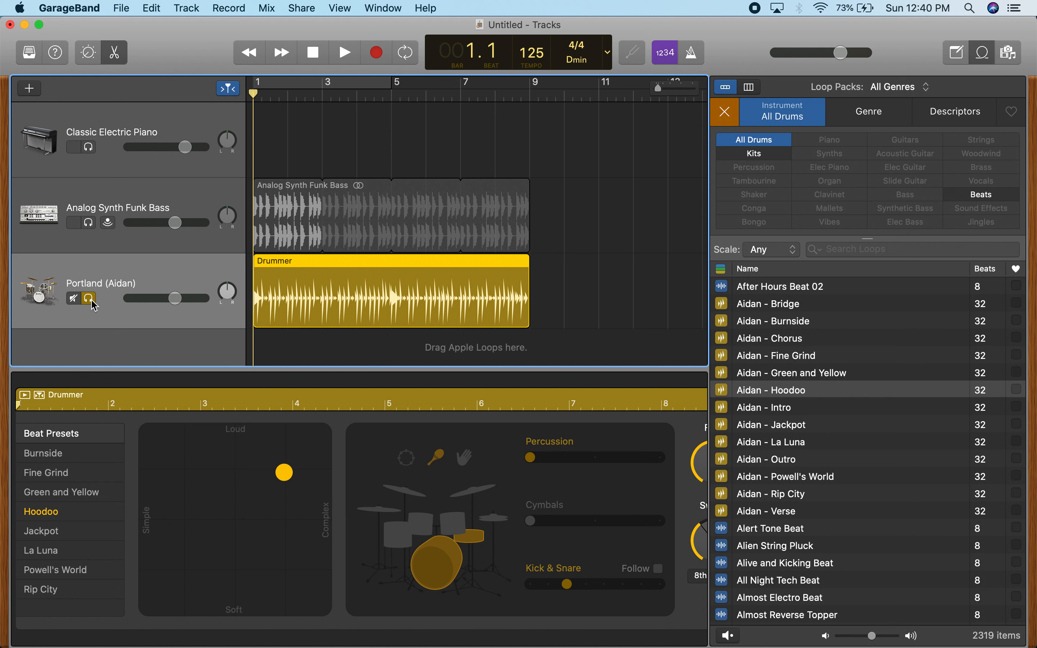
key(space)
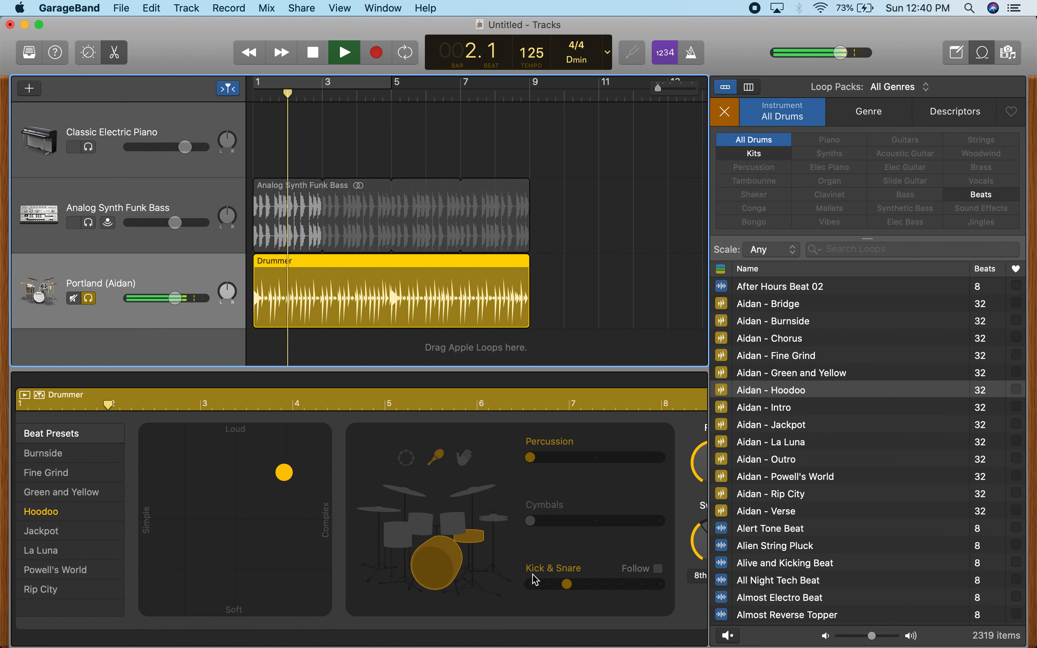
drag(534, 465, 671, 471)
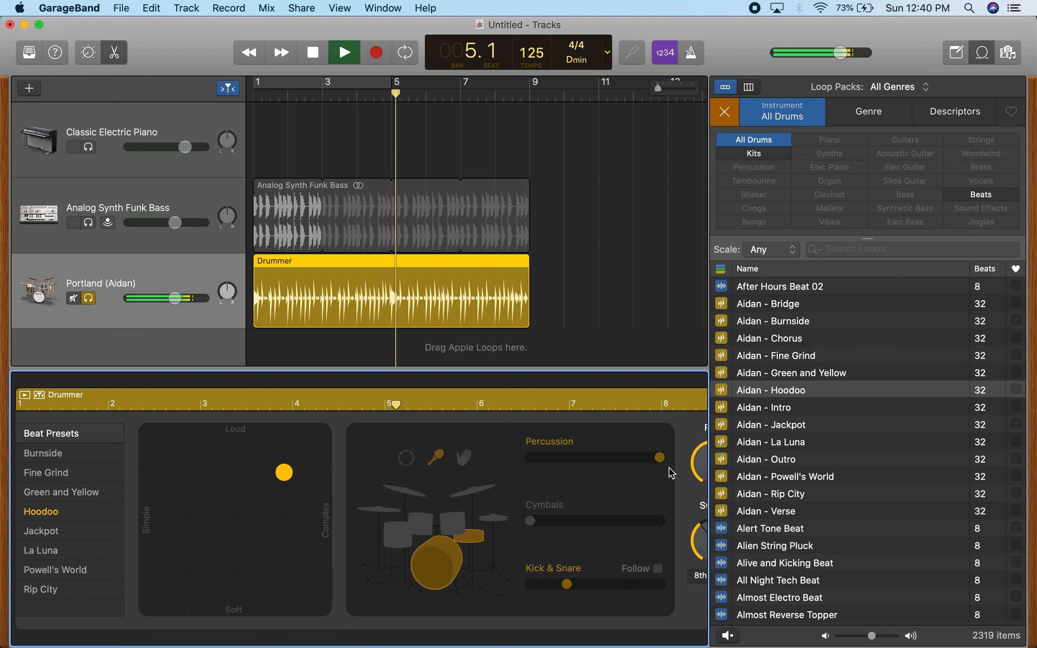
key(space)
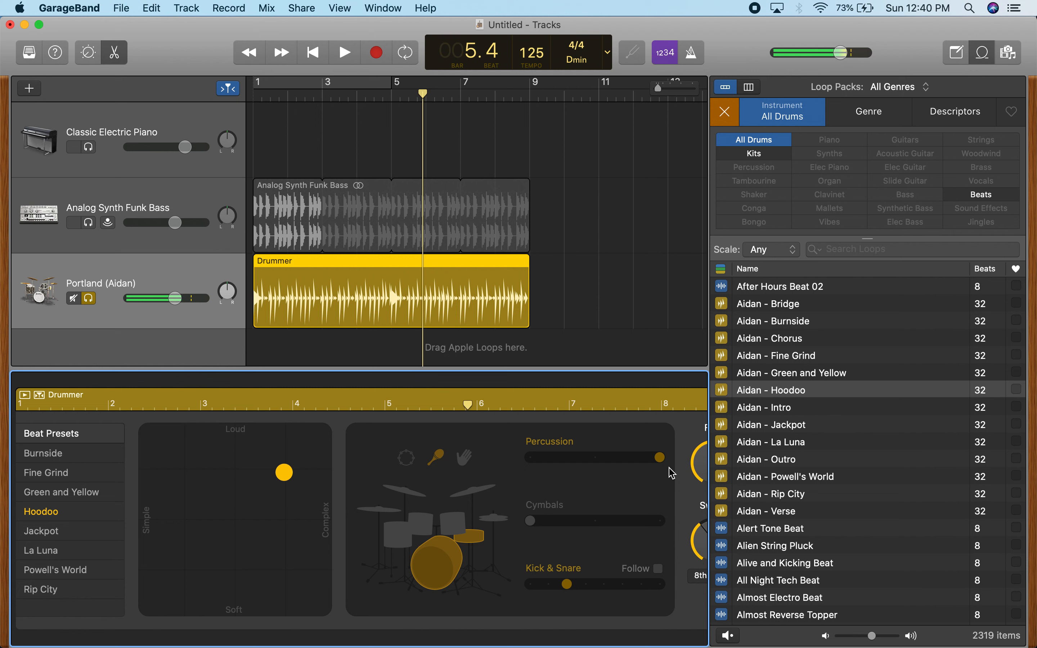
mouse_move(660, 466)
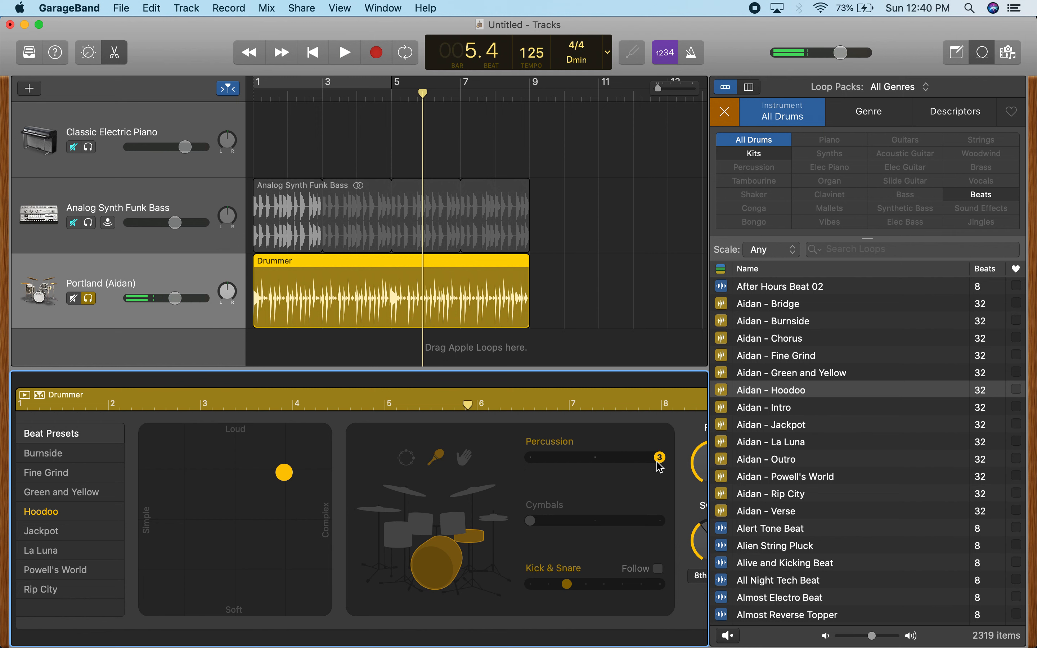
Raise the drummer region's Swing to 78% and play the soloed drums from bar 1
scroll(677, 500, right, 3)
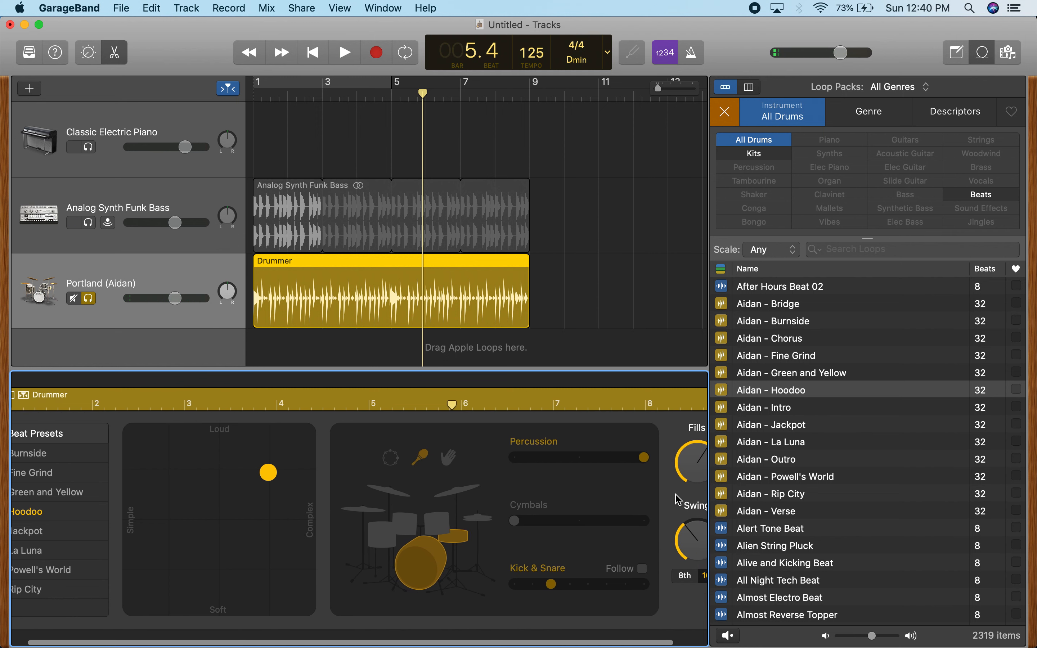
scroll(675, 494, right, 1)
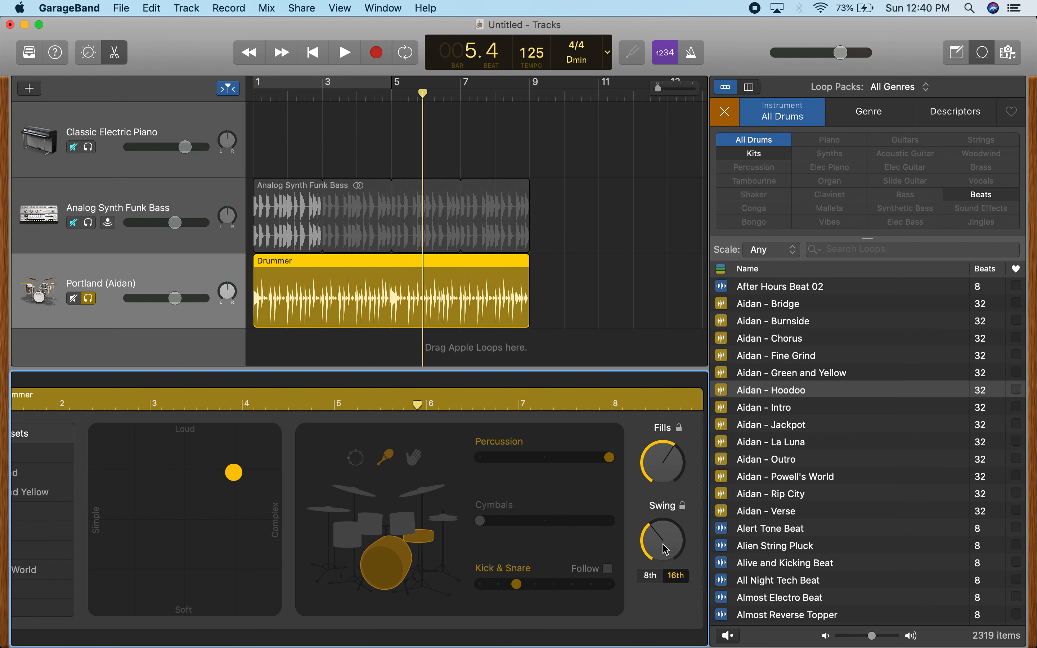
drag(665, 542, 704, 302)
key(Return)
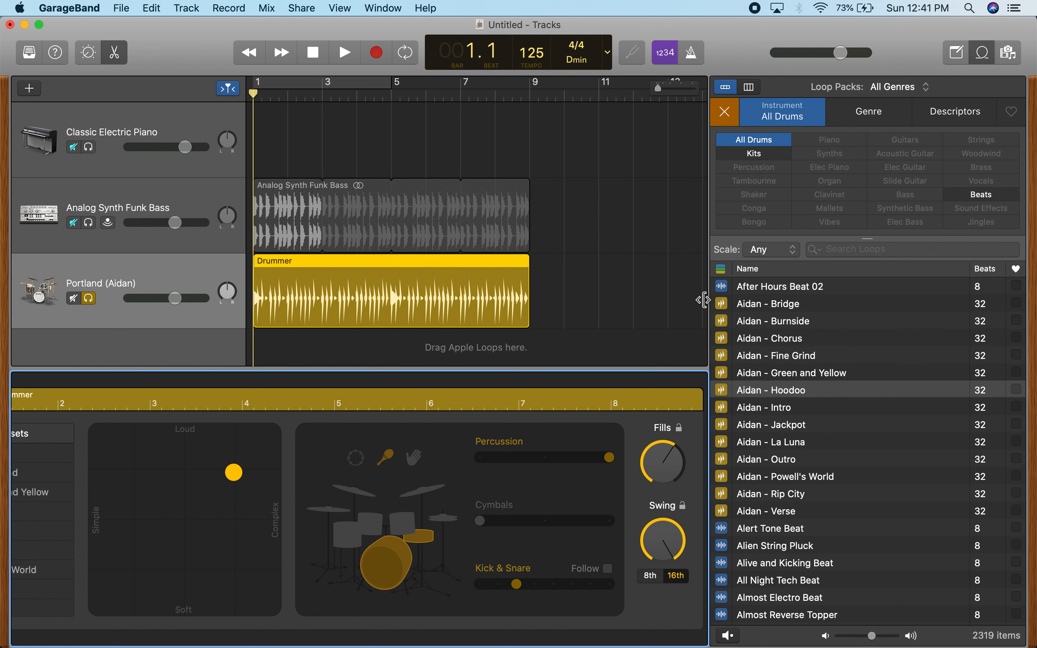
key(space)
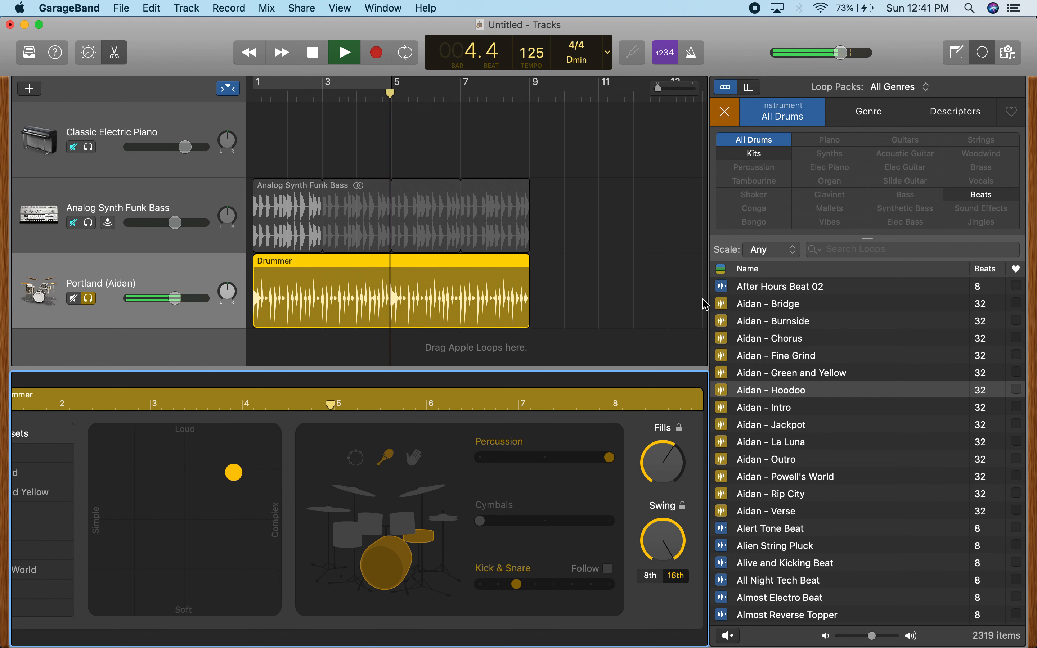
key(space)
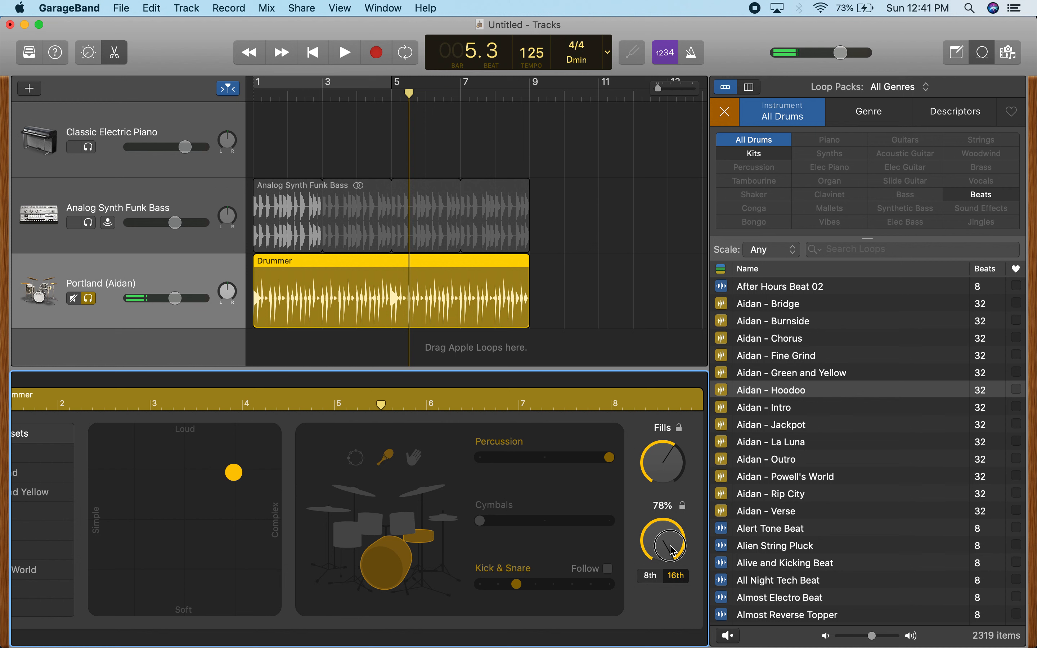
Lower the drummer region's Swing to its minimum and play the soloed drums from bar 1 again
drag(671, 551, 671, 613)
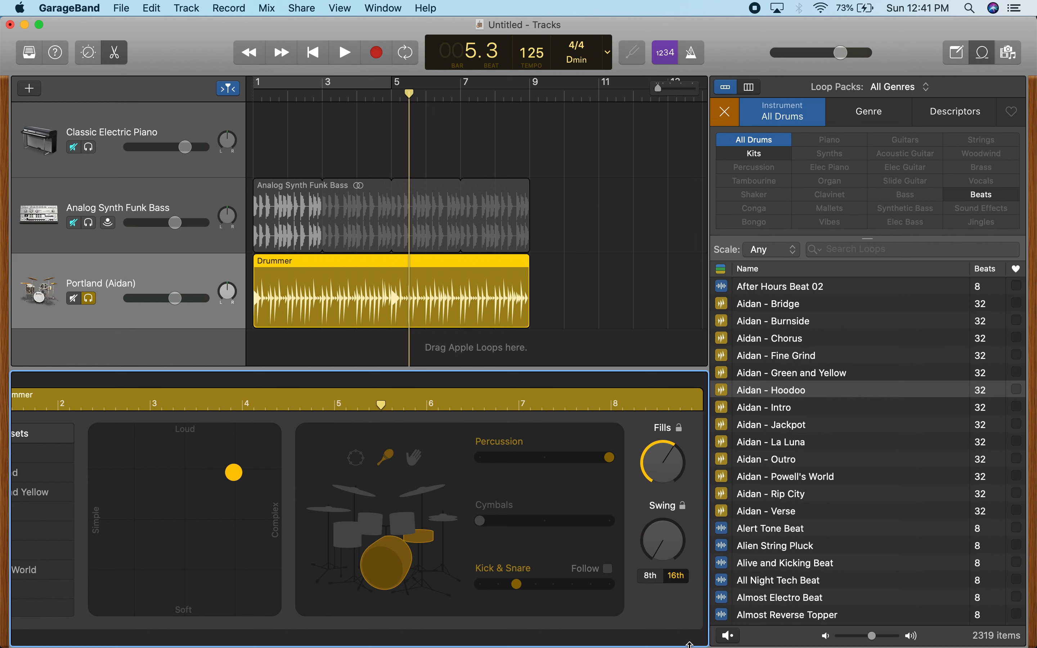
key(Return)
key(space)
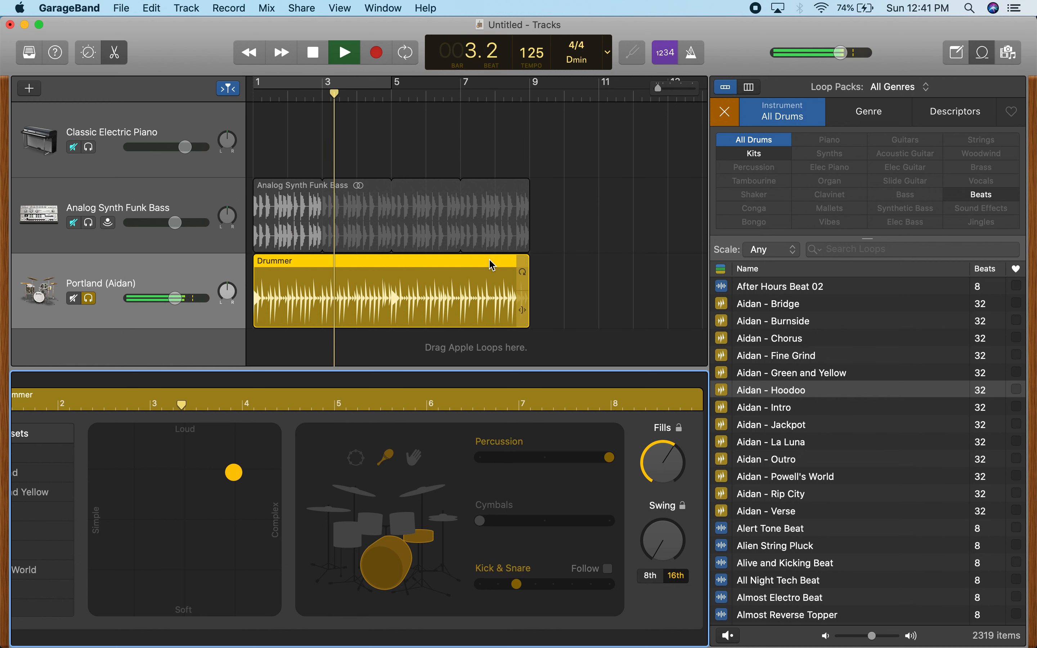
key(space)
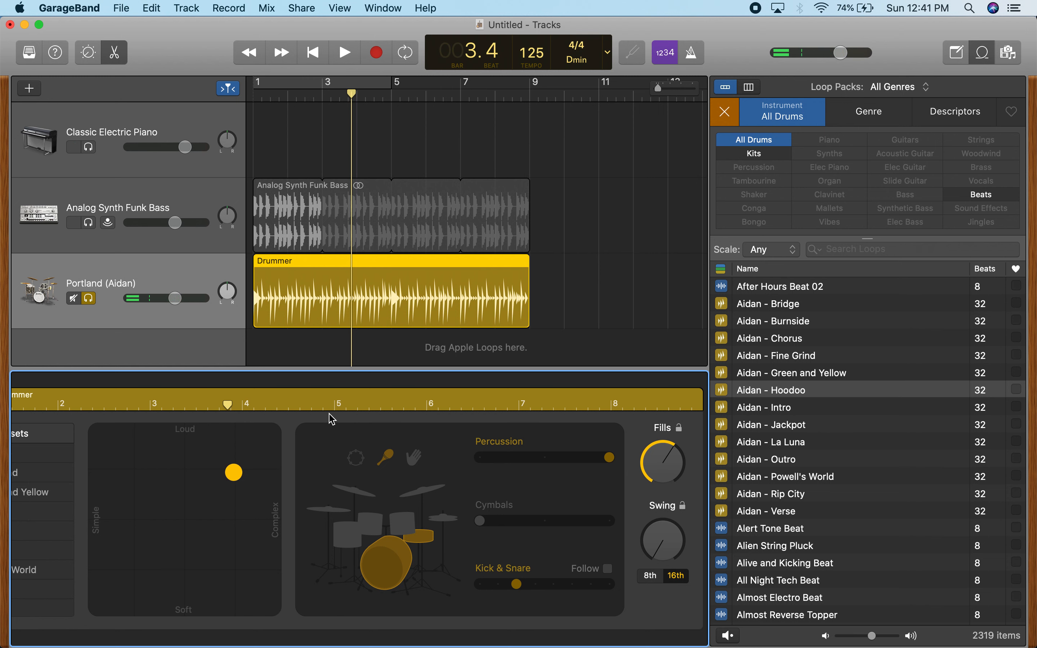
Play the soloed drums from bar 1 while lowering the drummer region's beat to near Soft on the complex side
scroll(332, 419, left, 5)
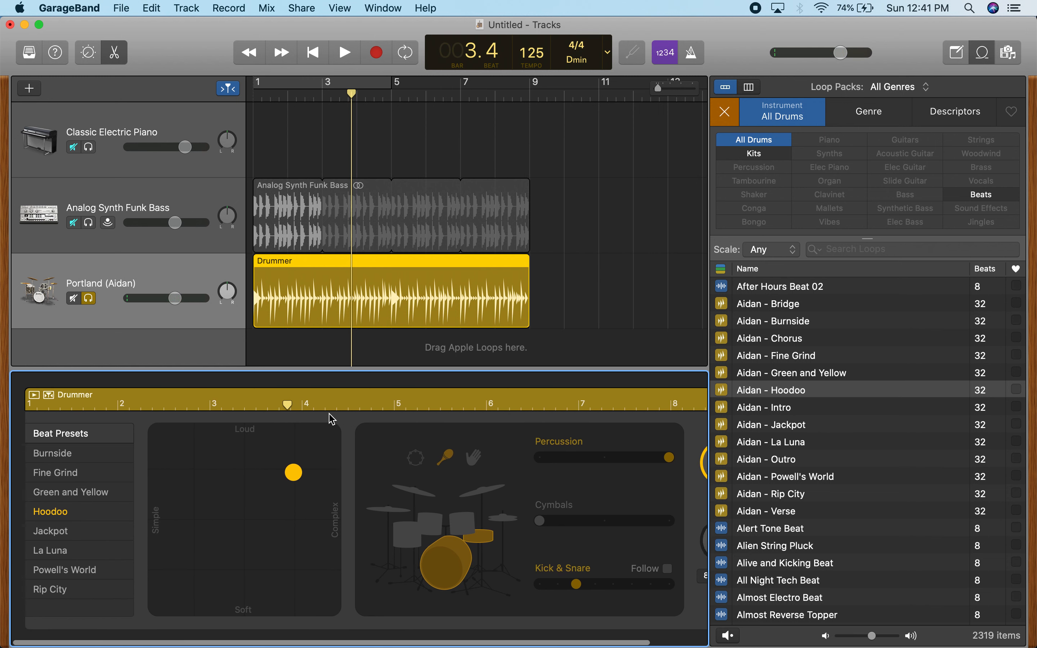
key(Return)
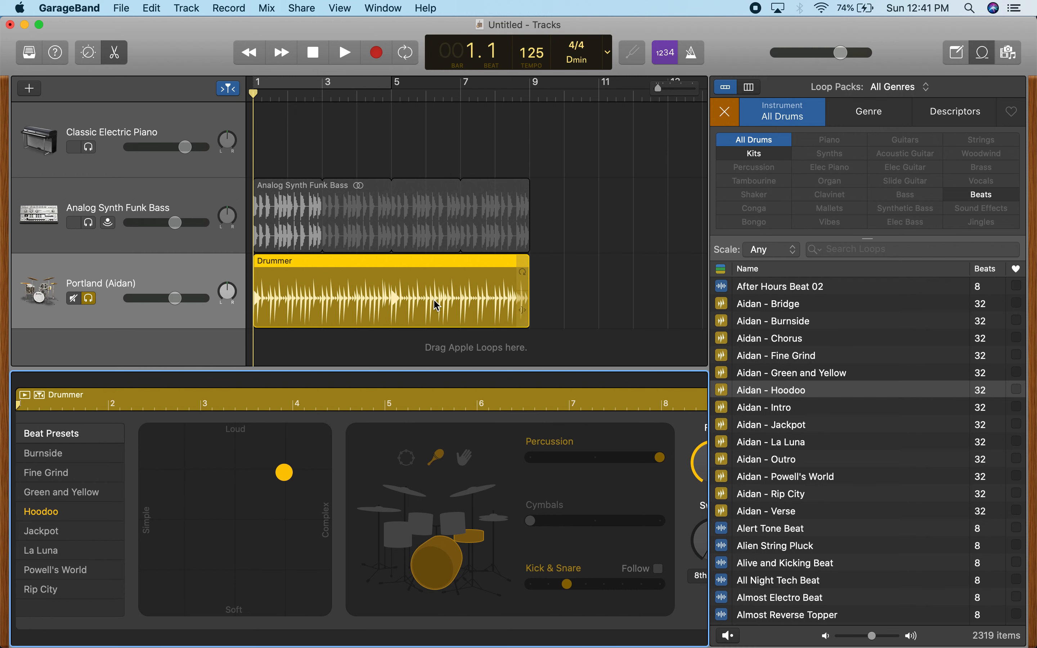
key(space)
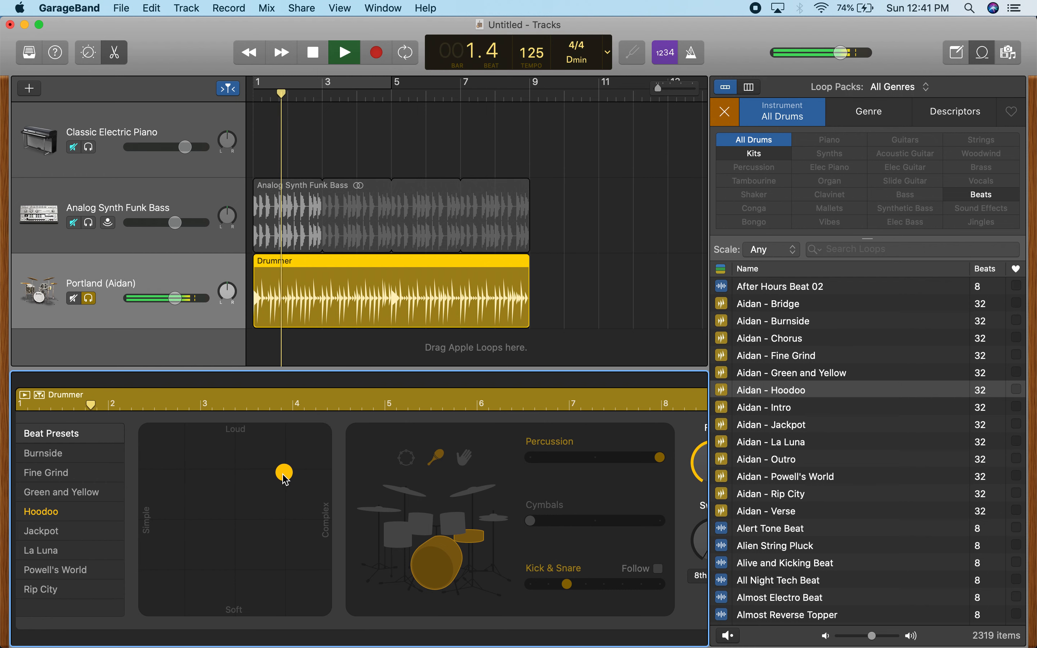
drag(286, 480, 290, 605)
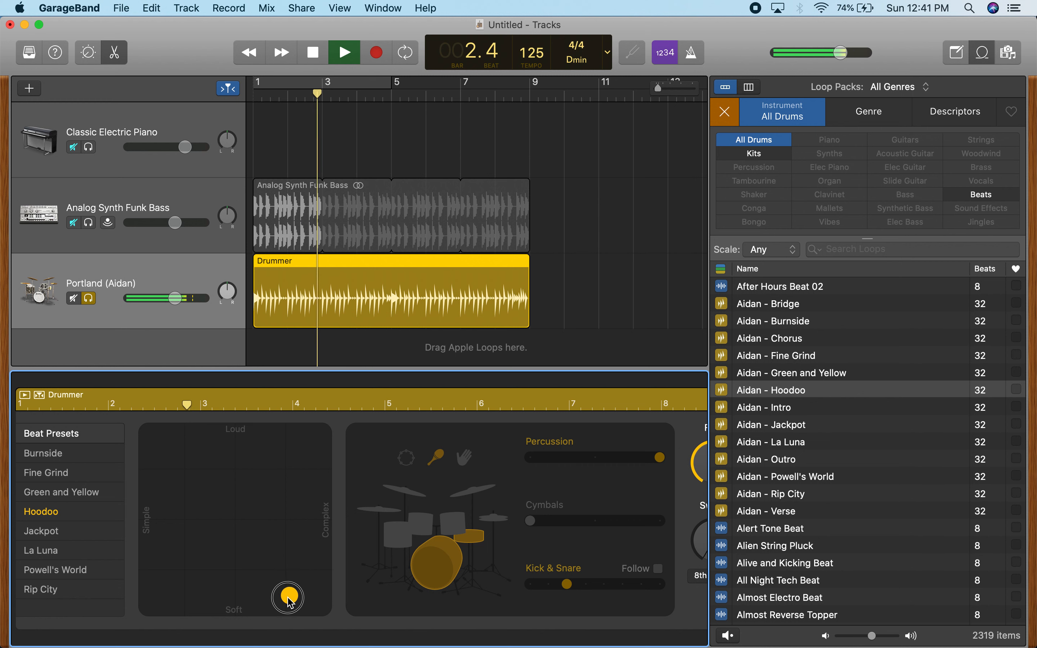
key(space)
key(space)
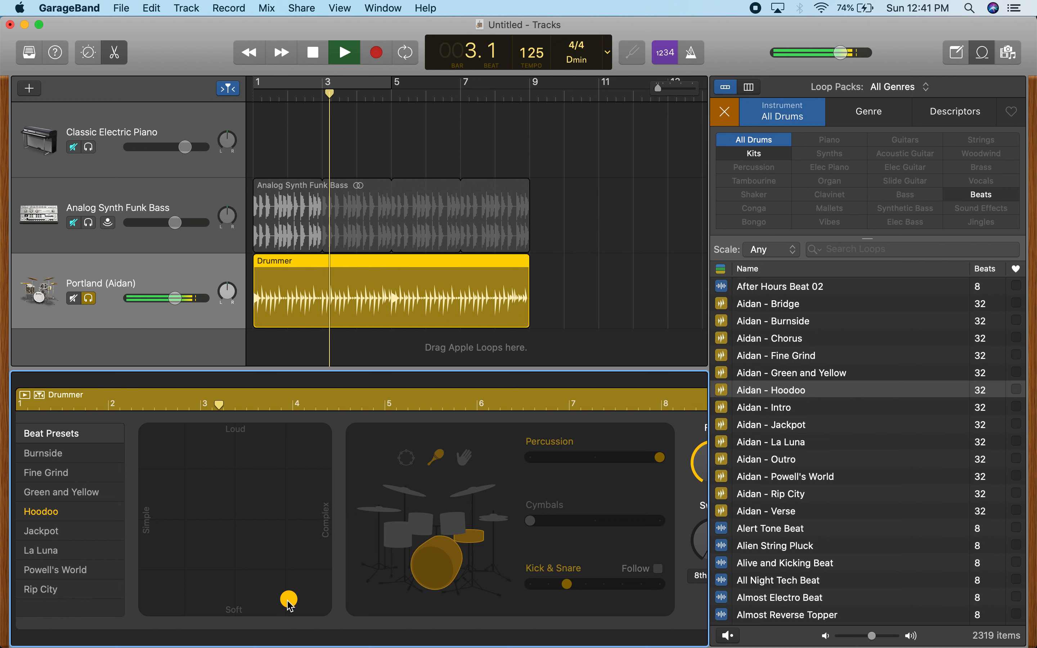
key(space)
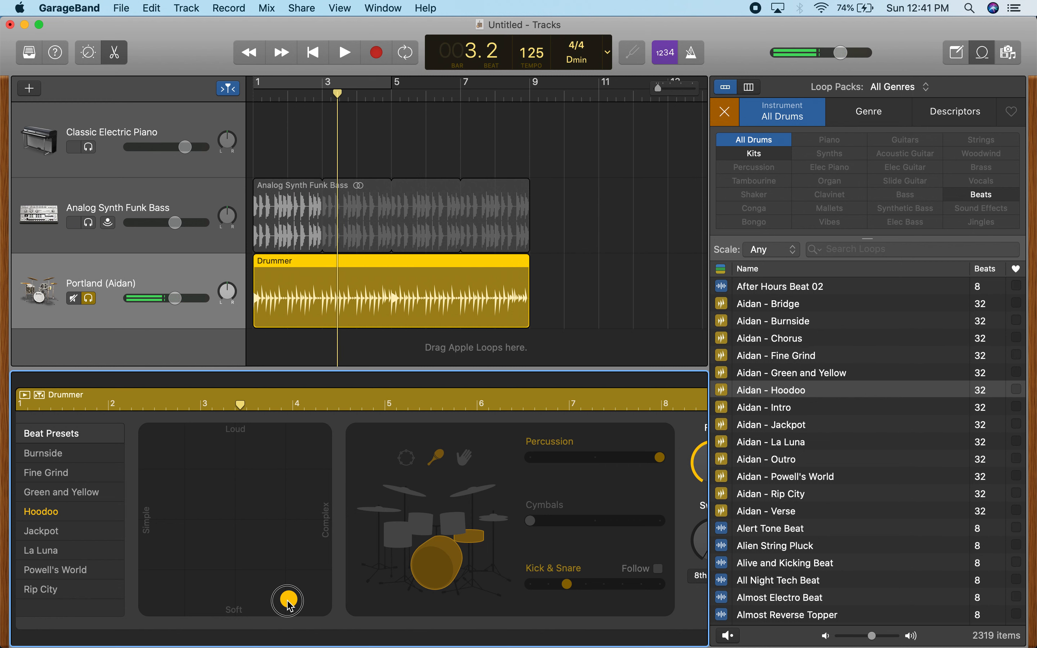
Raise the drummer region's beat back toward Loud, make it fully Complex, and play the soloed drums from bar 1
drag(289, 603, 284, 463)
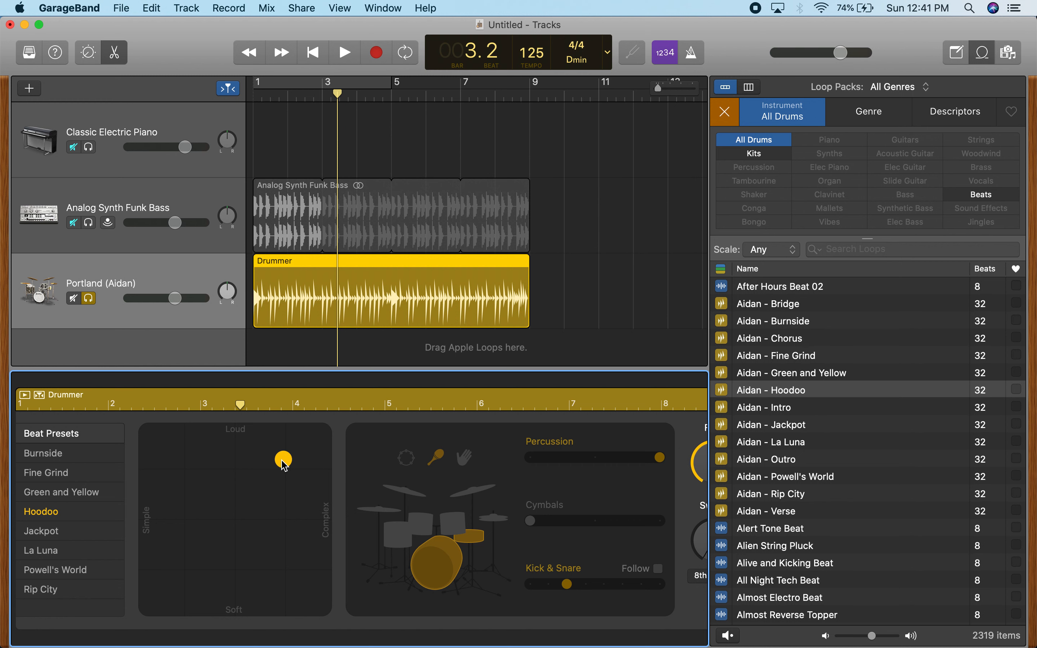
drag(284, 465, 341, 468)
key(Return)
key(space)
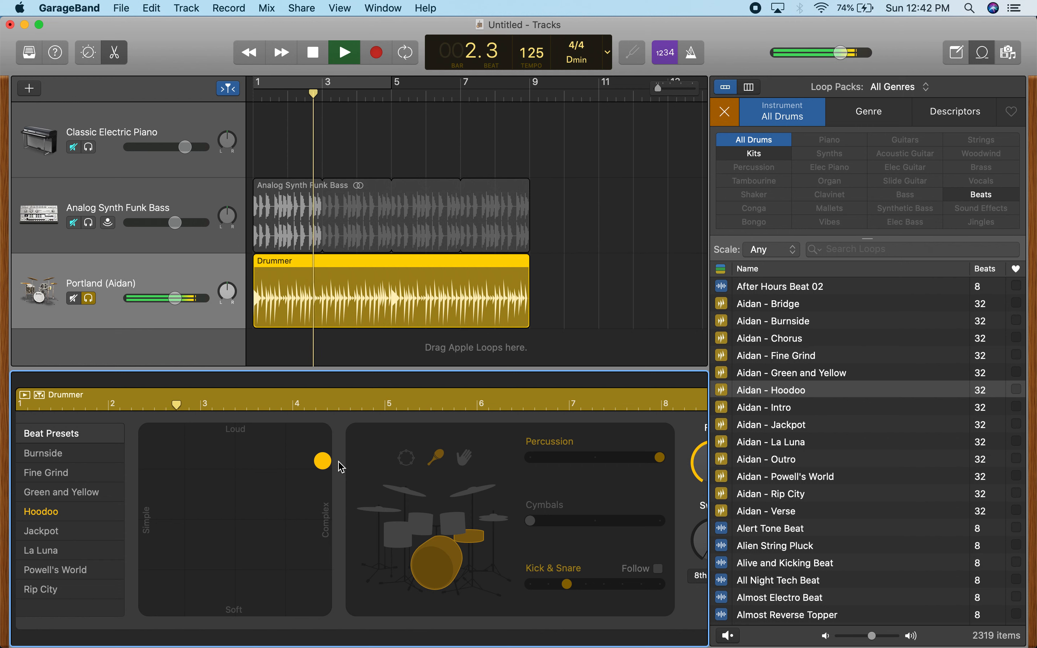
key(space)
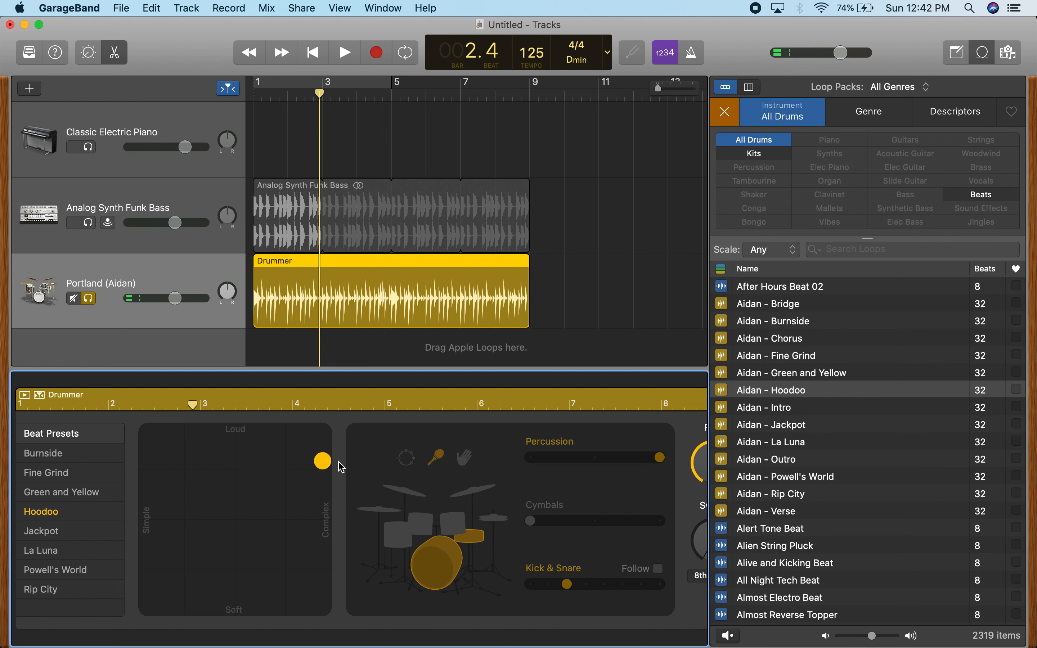
Shift the drummer region's beat to fully Simple at the same loudness and play the soloed drums from bar 1
drag(320, 468, 131, 469)
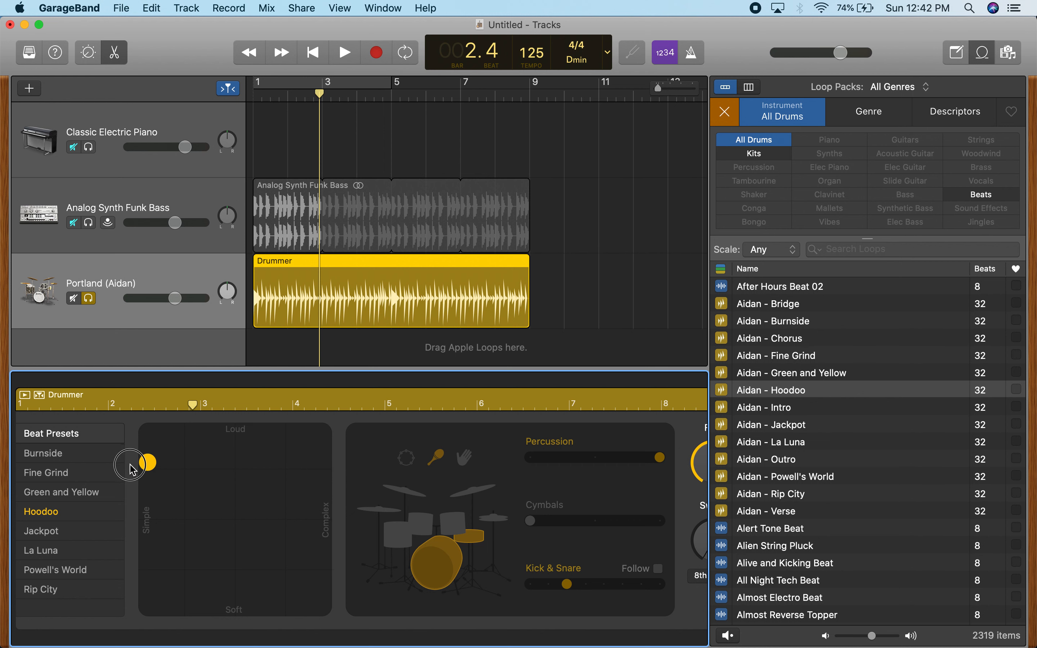
key(Return)
key(space)
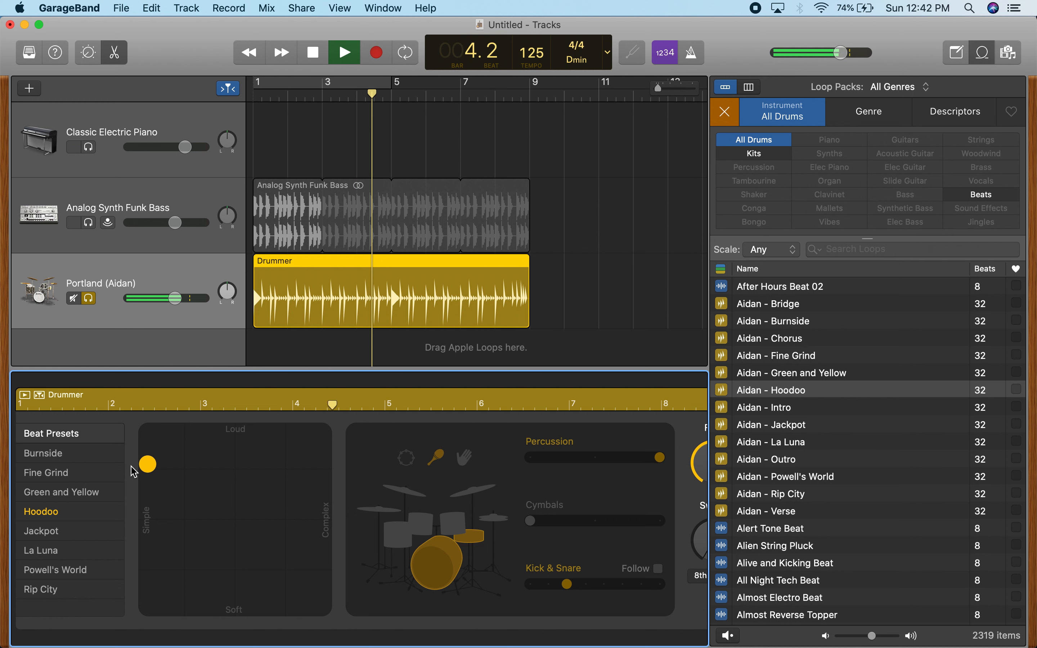
key(space)
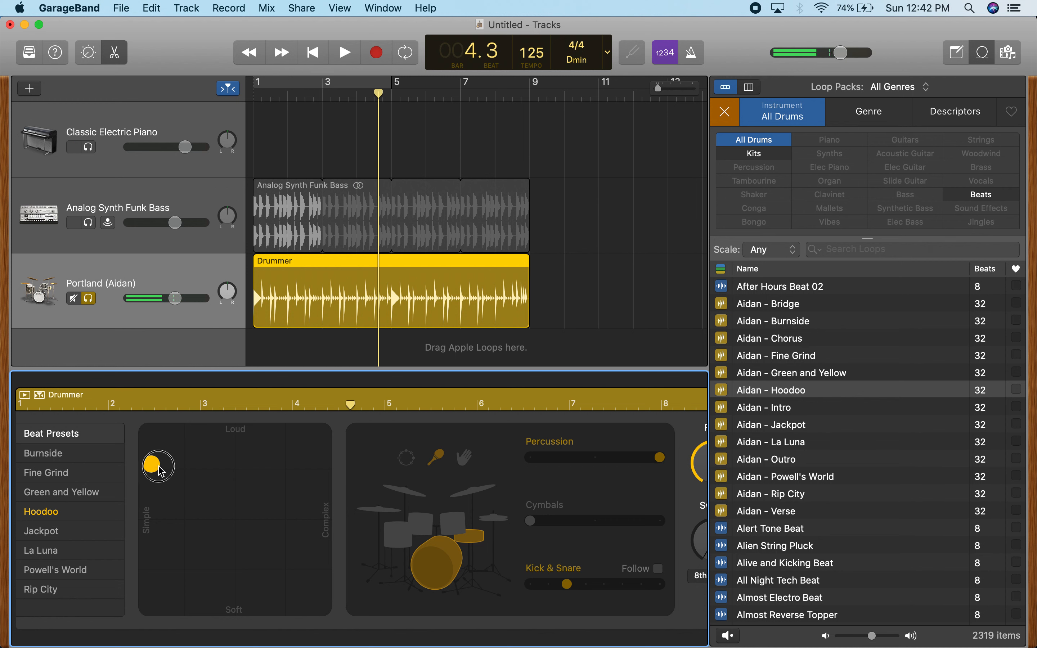
Set the drummer region's beat to fairly loud and fairly complex, and resume playback of the soloed drums
drag(160, 471, 302, 475)
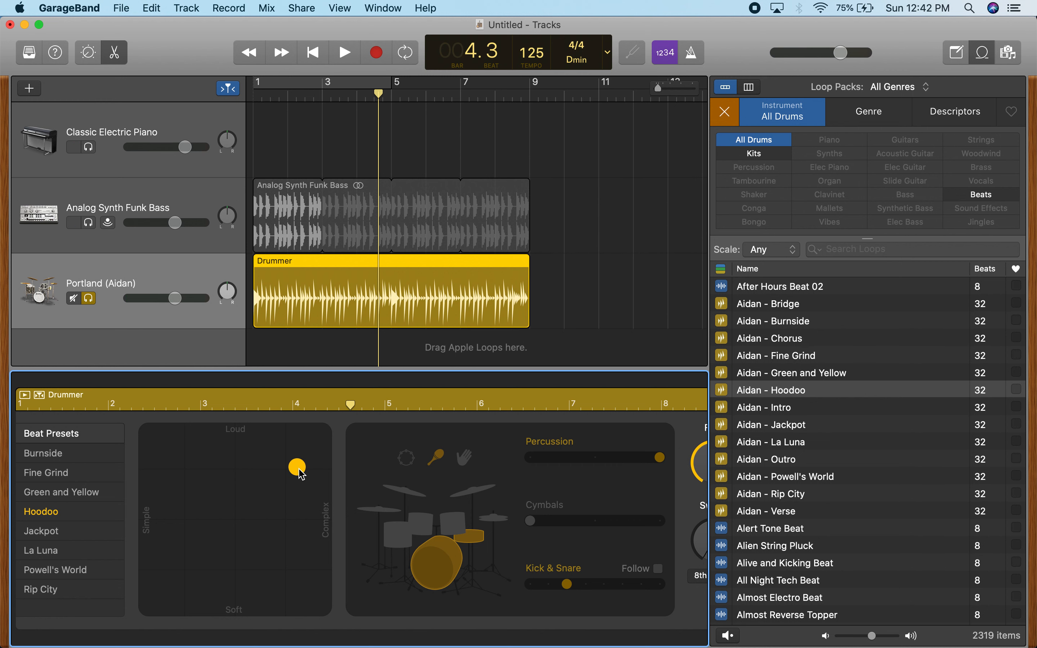
key(space)
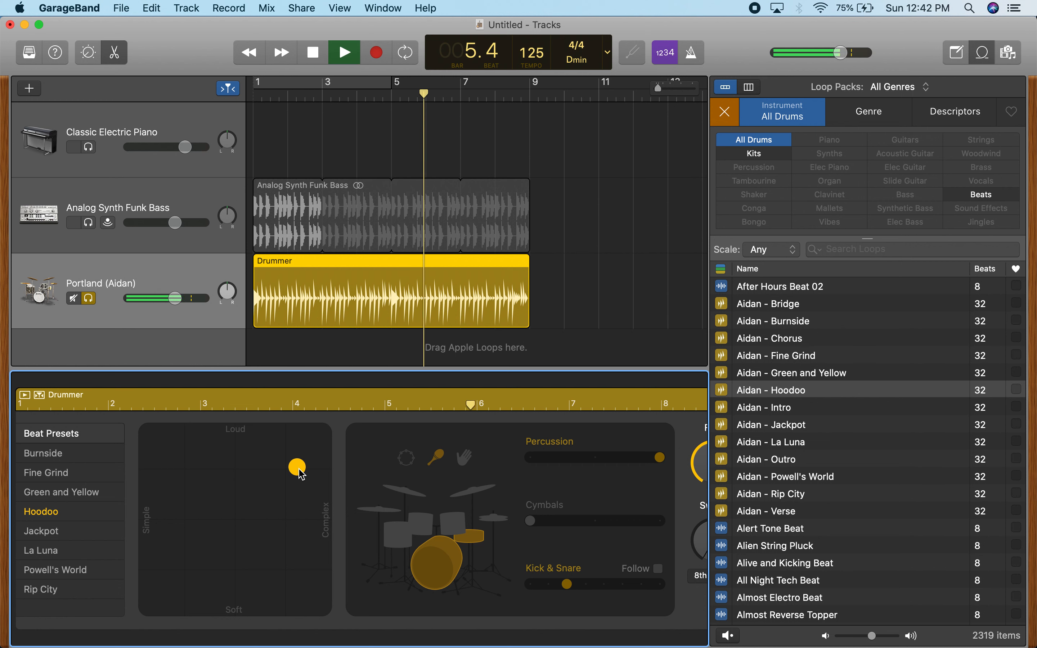
key(space)
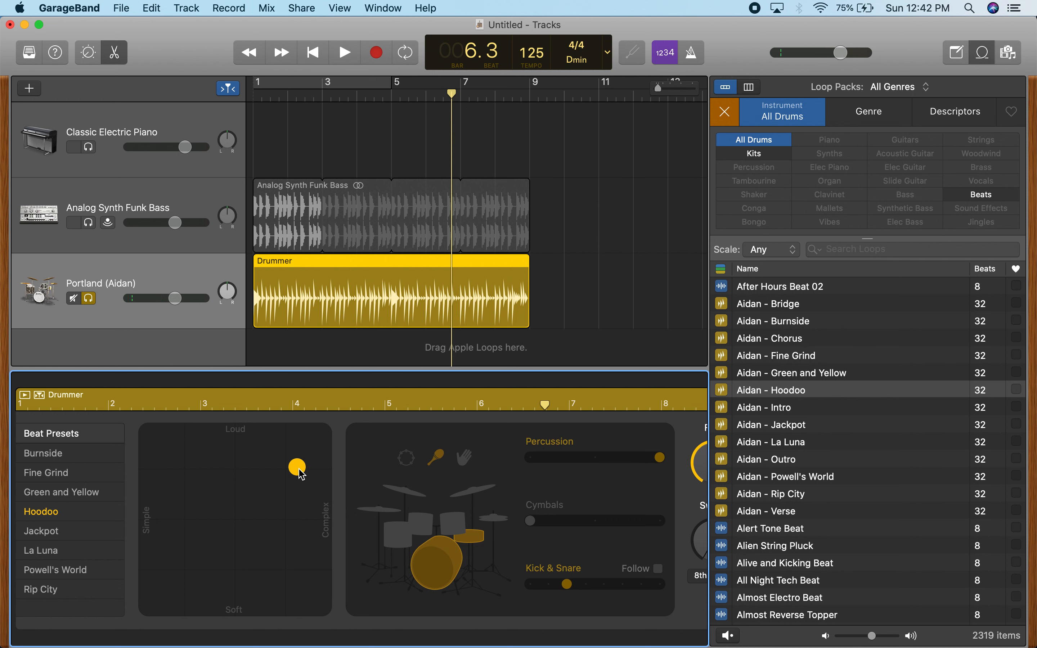
Turn off solo on the Portland drummer track and play all tracks together from bar 1
click(89, 298)
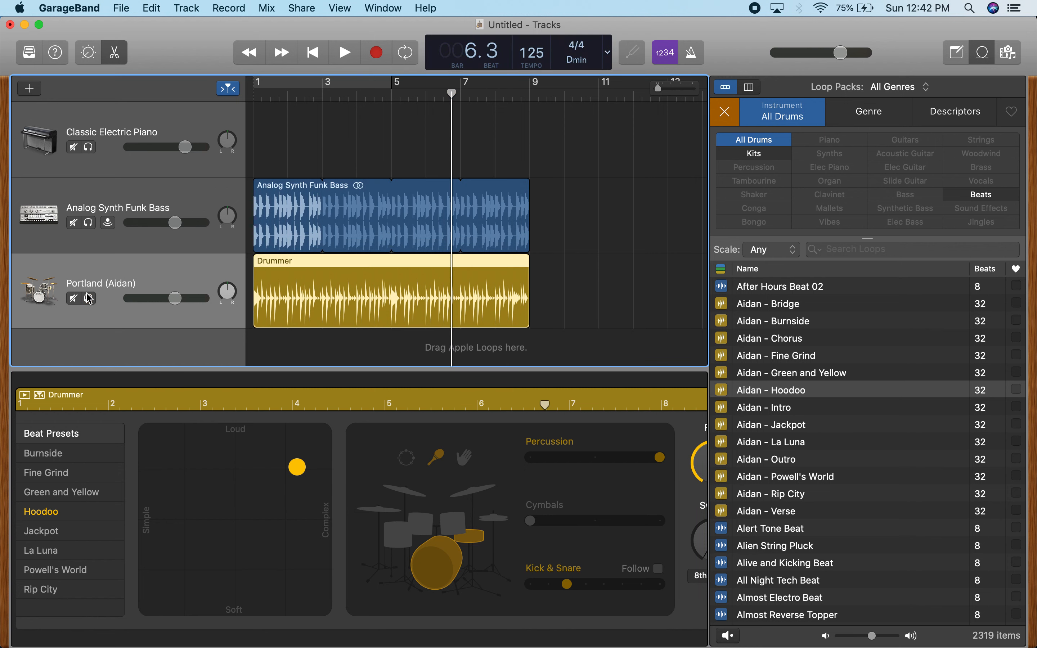
key(Return)
key(space)
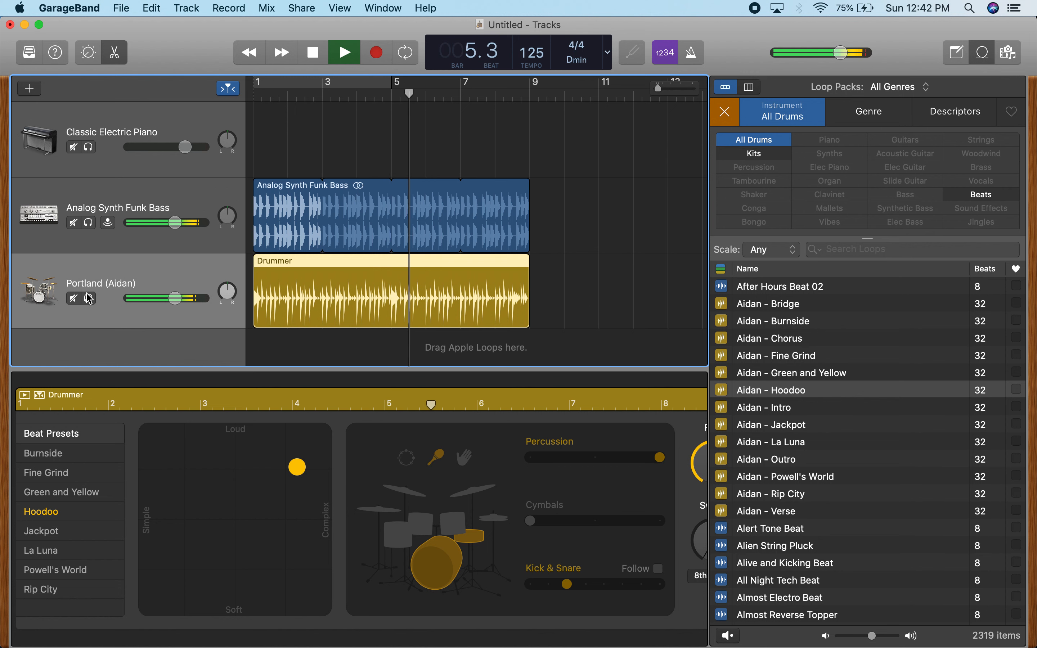
key(space)
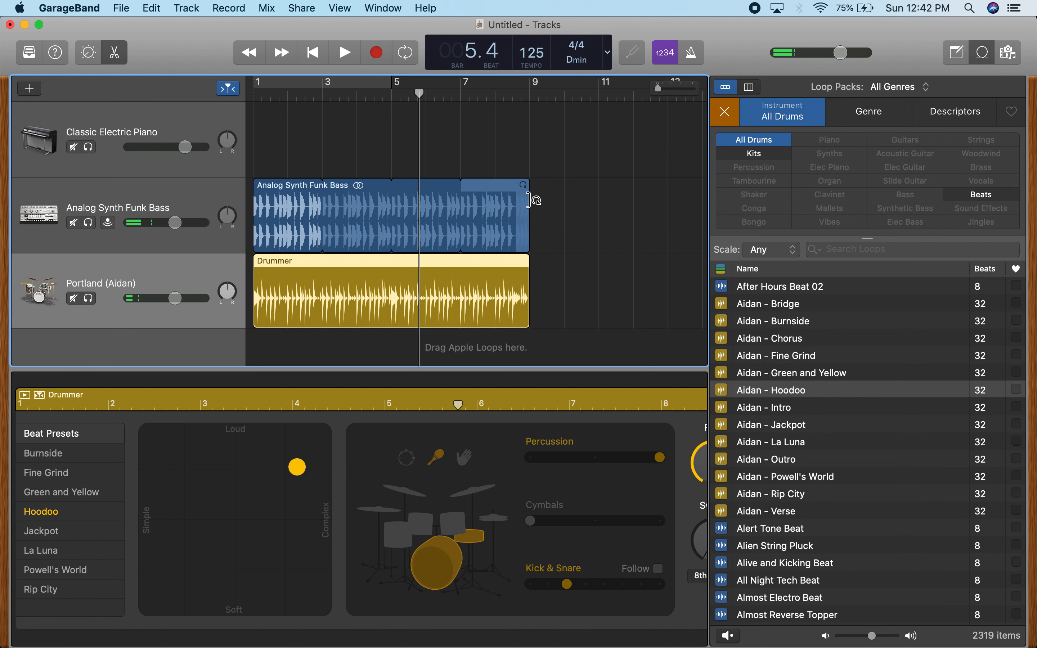
Extend the looping of both the Analog Synth Funk Bass region and the Drummer region to bar 17
drag(532, 205, 489, 188)
scroll(410, 354, left, 5)
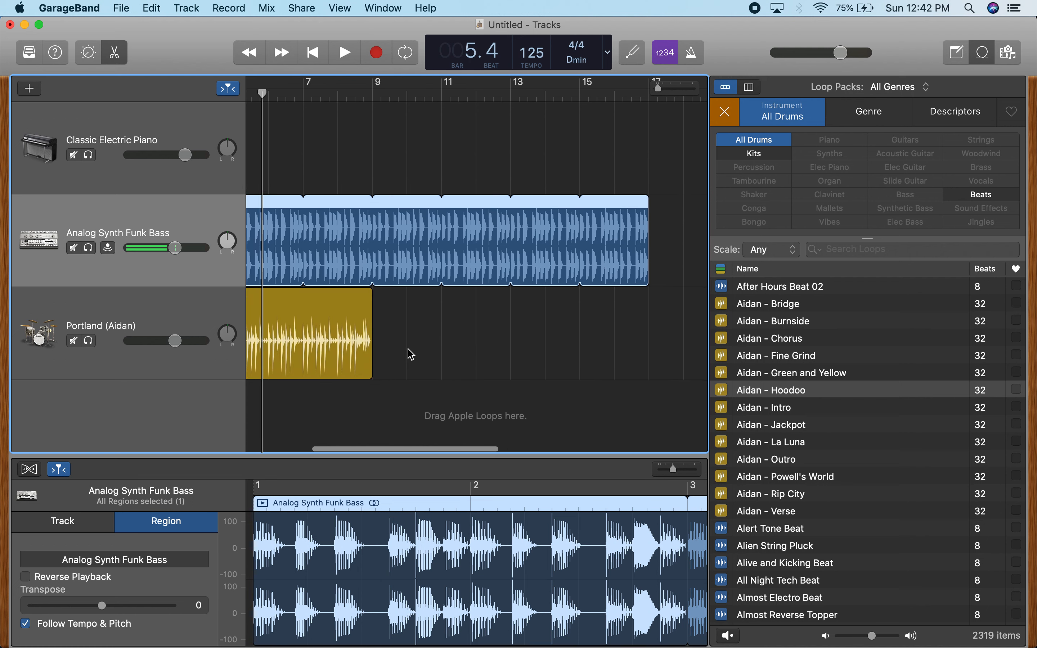
drag(372, 306, 644, 336)
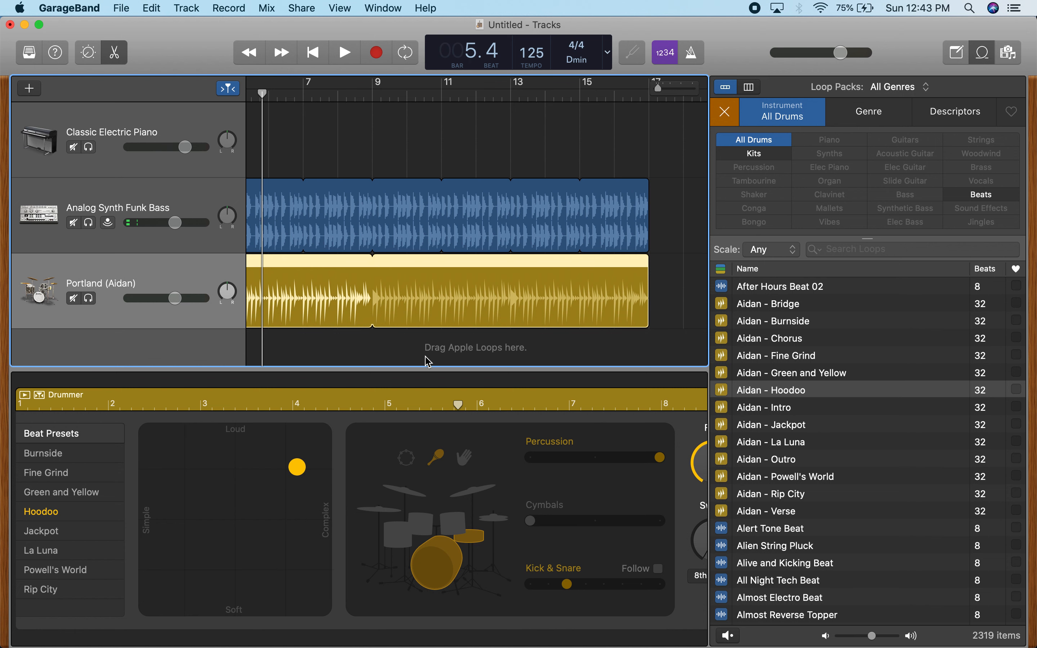
Clear the All Drums filter from the Apple Loops and filter them by Guitars and Elec Guitar
click(725, 113)
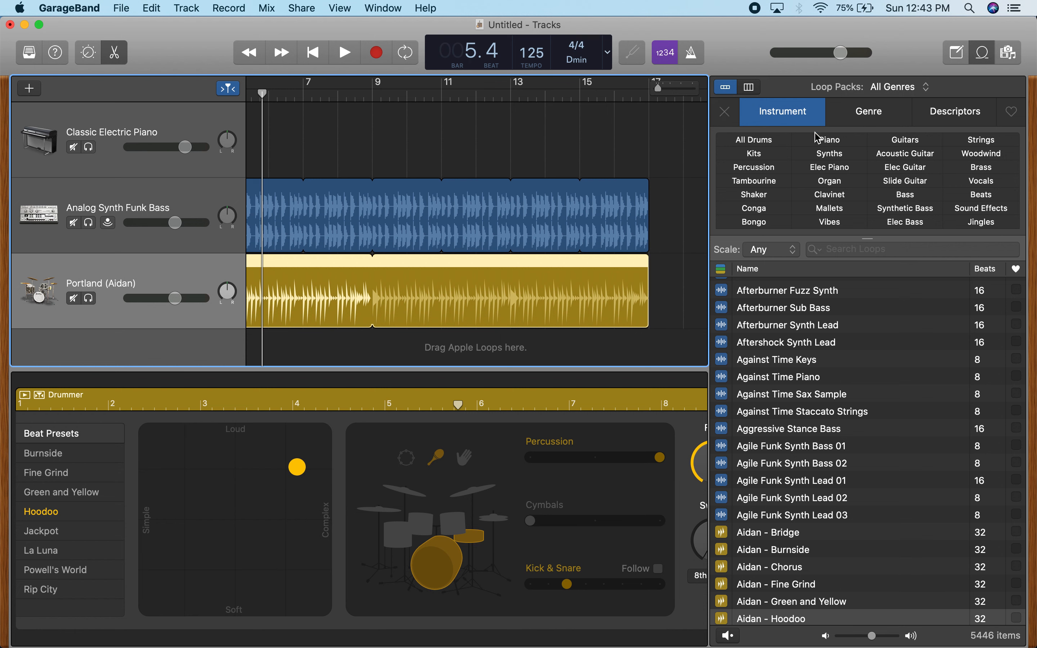
click(911, 147)
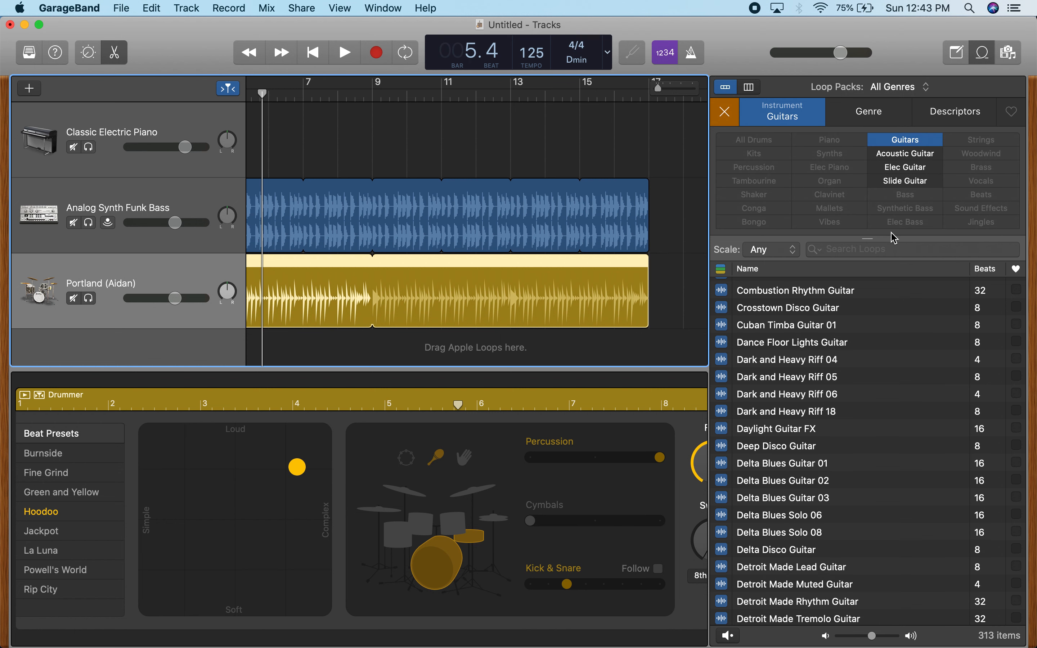
click(914, 168)
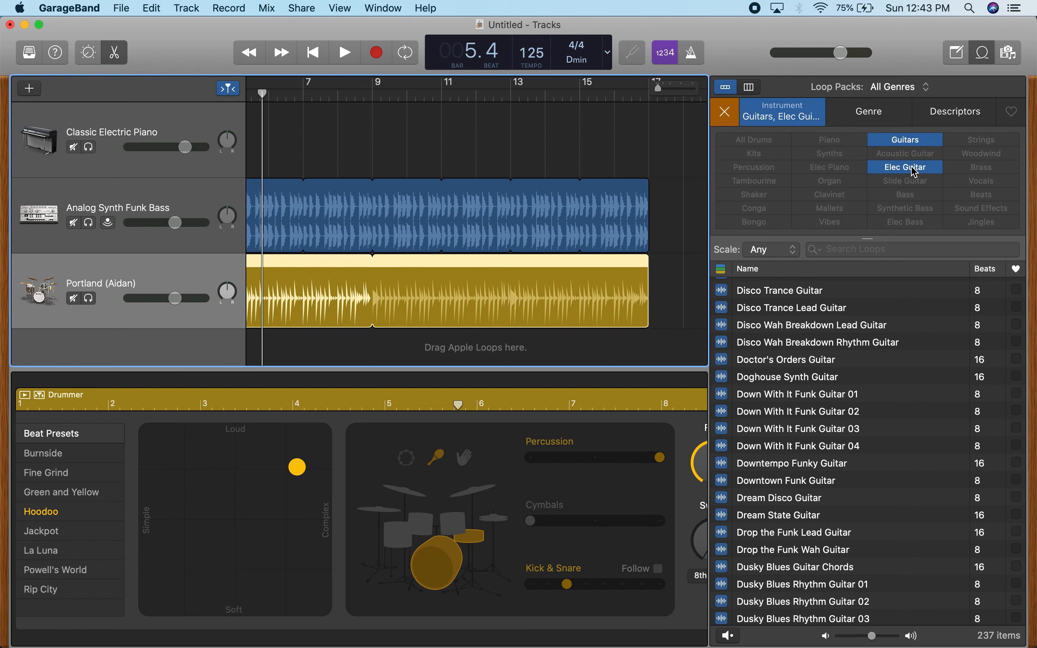
Preview the Disco Trance Guitar and Down With It Funk Guitar 03 loops, and stop the preview
click(820, 291)
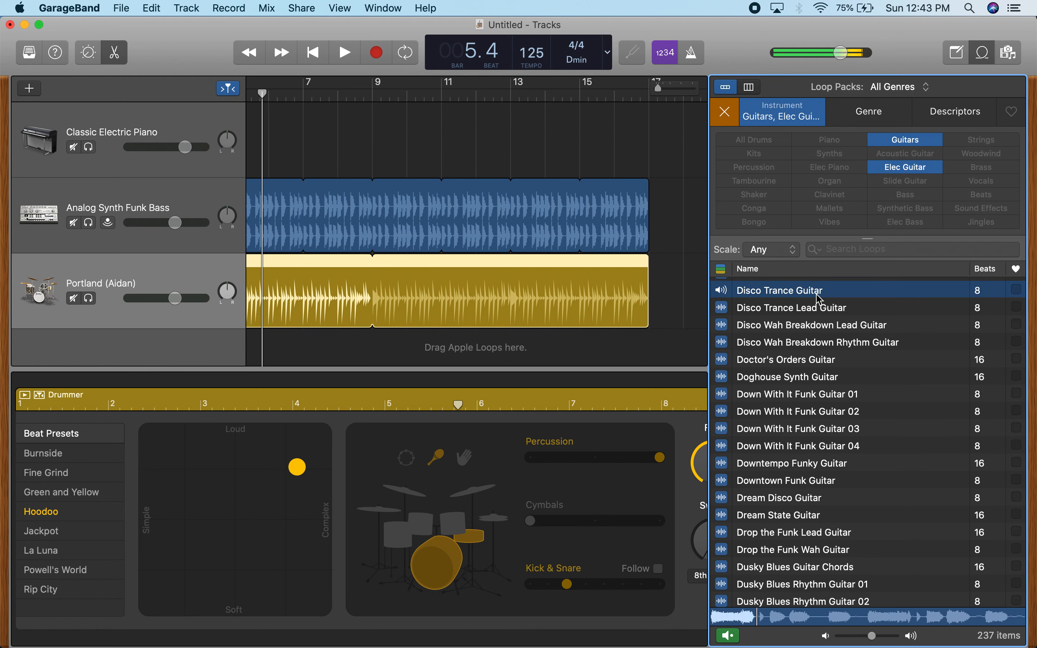
click(830, 425)
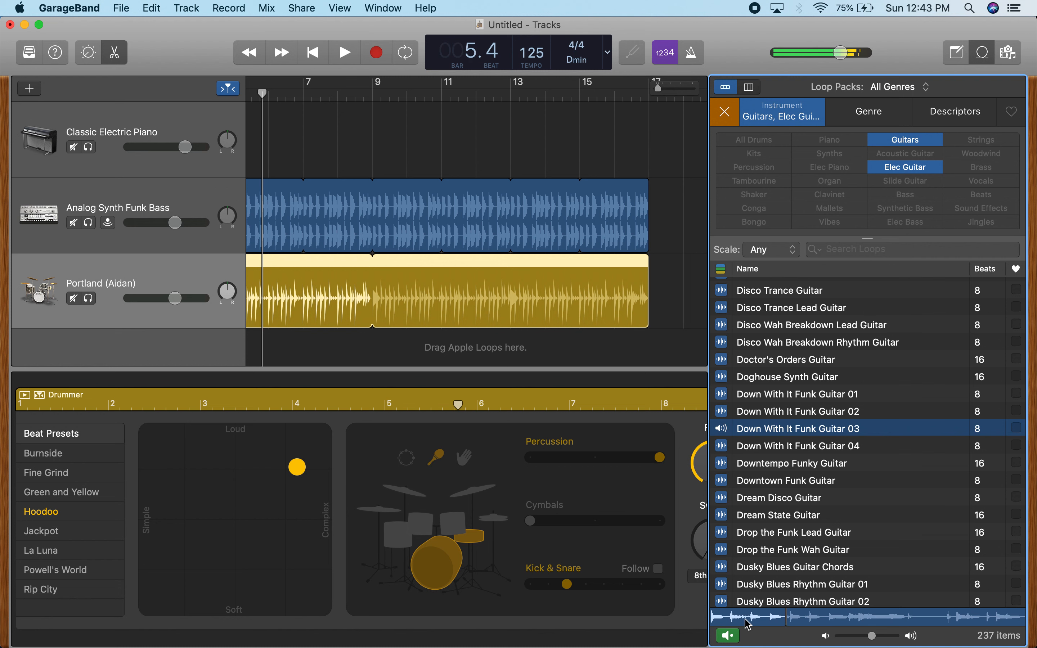
click(732, 636)
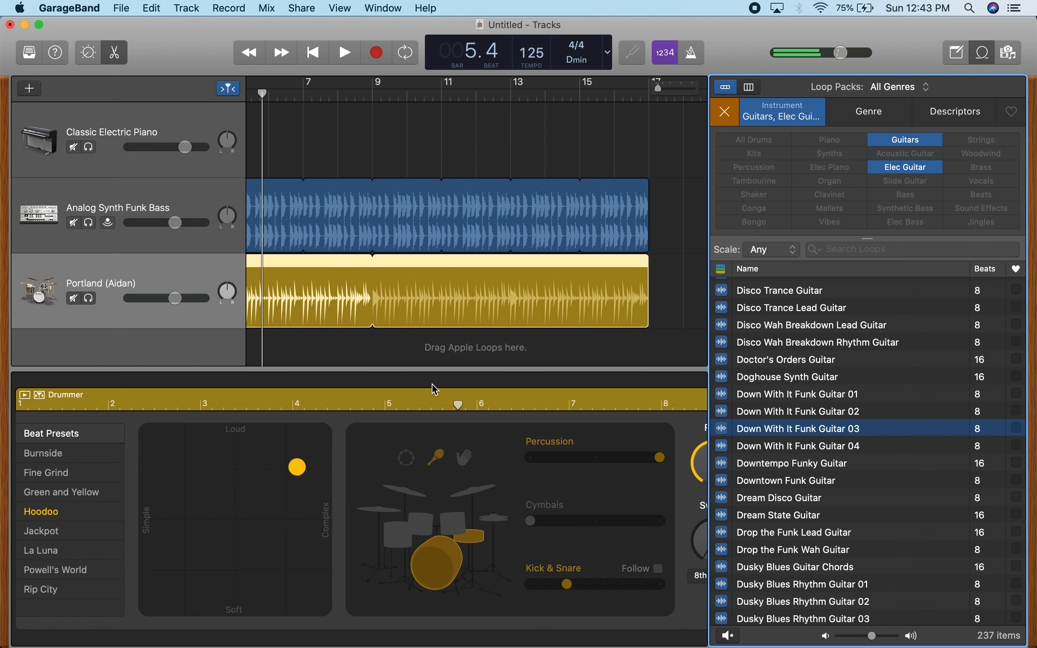
Add the Down With It Funk Guitar 03 loop on a new track at bar 3 and play the arrangement from bar 1
scroll(364, 350, left, 5)
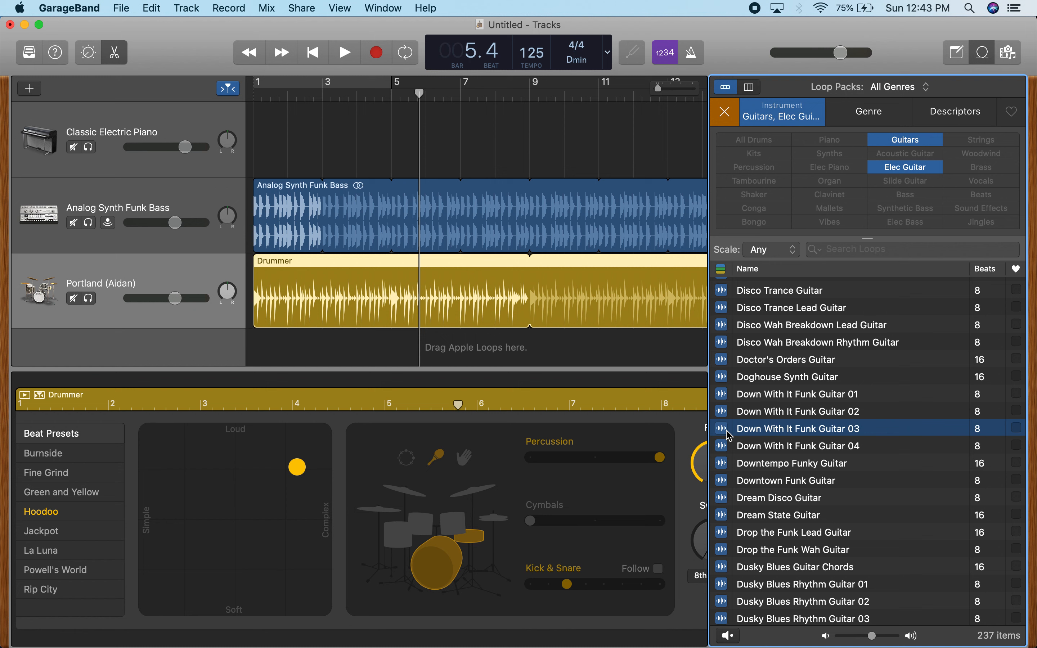
drag(727, 434, 327, 371)
key(Return)
key(space)
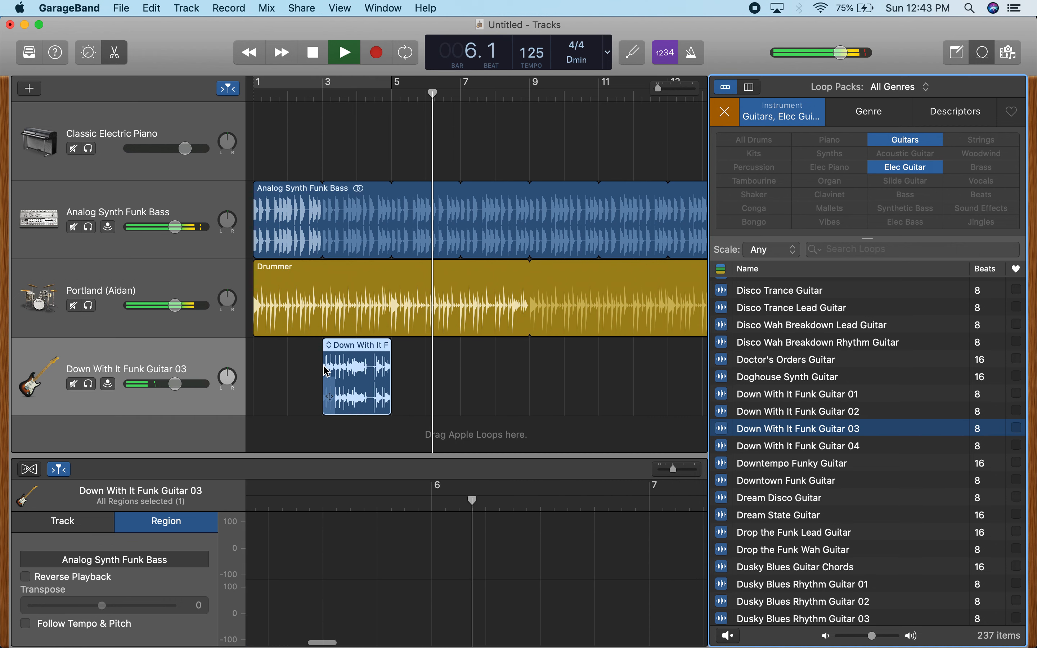
key(space)
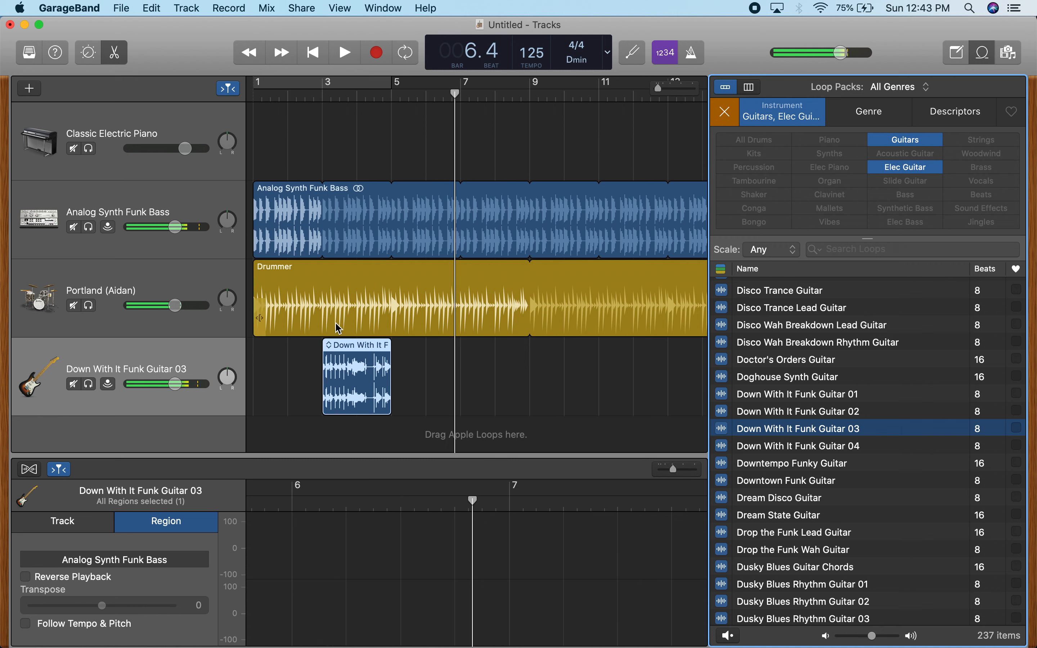
Paste a copy of the Down With It Funk Guitar 03 region at bar 6 and play the arrangement from bar 1
click(343, 368)
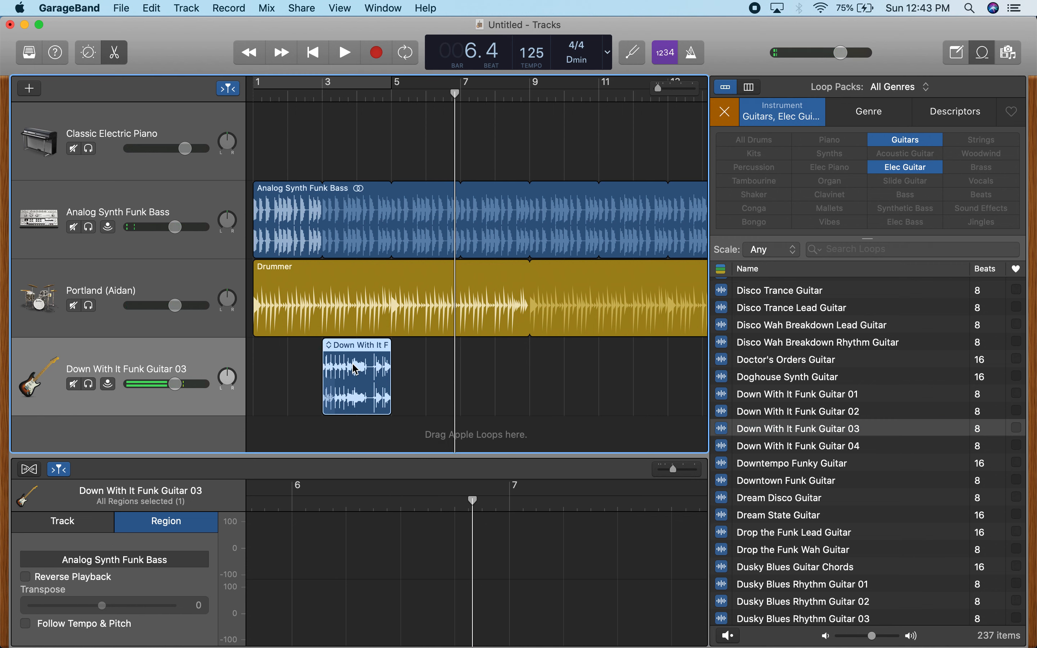
click(427, 97)
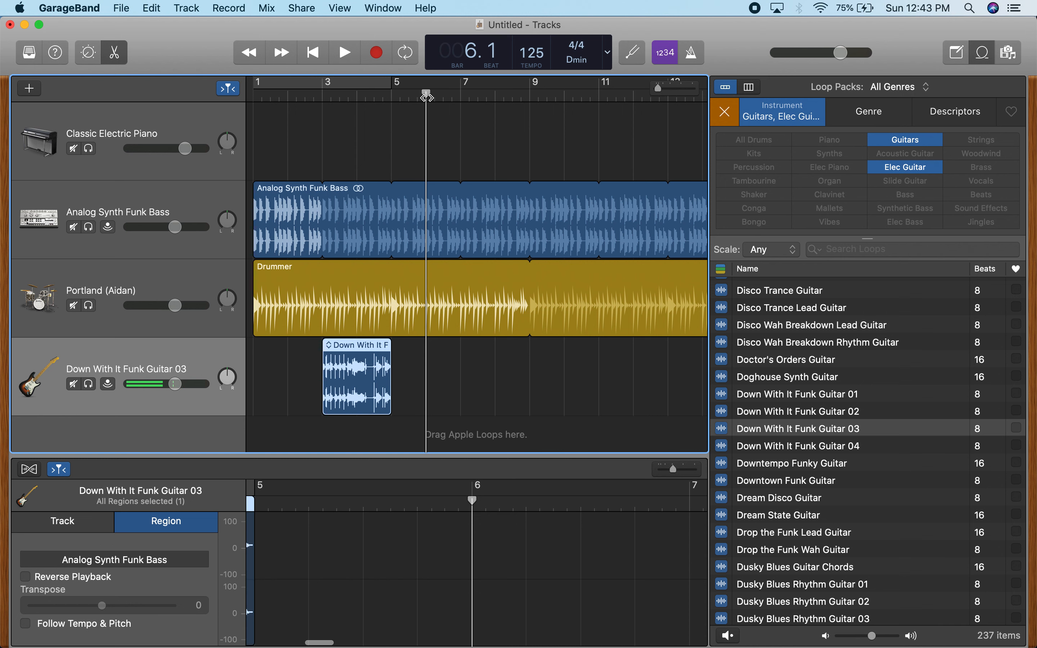
key(super+v)
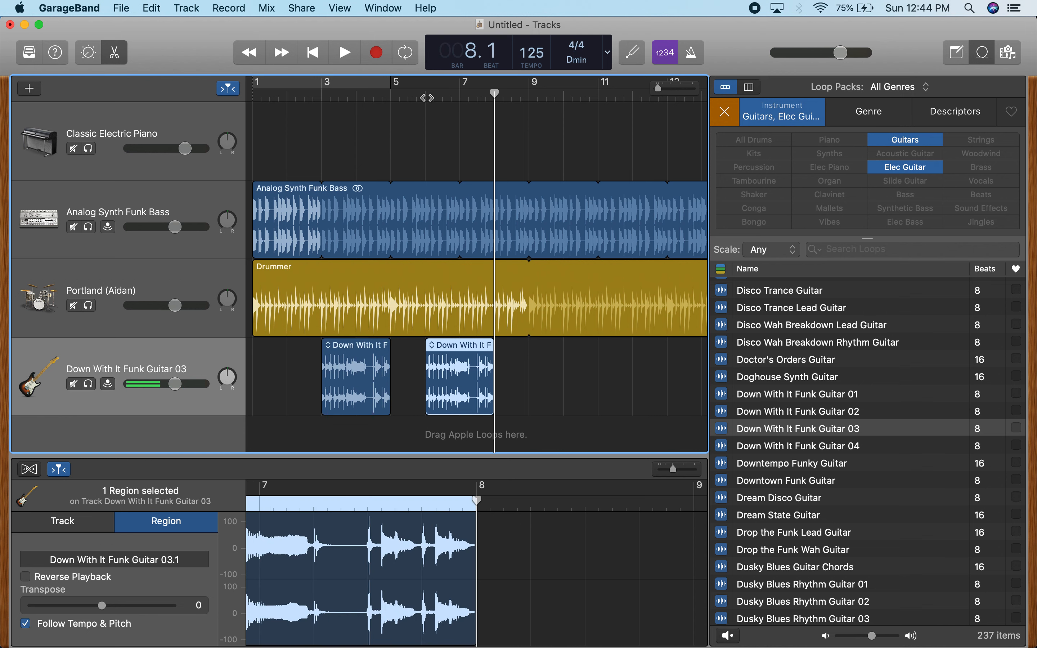
key(Return)
key(space)
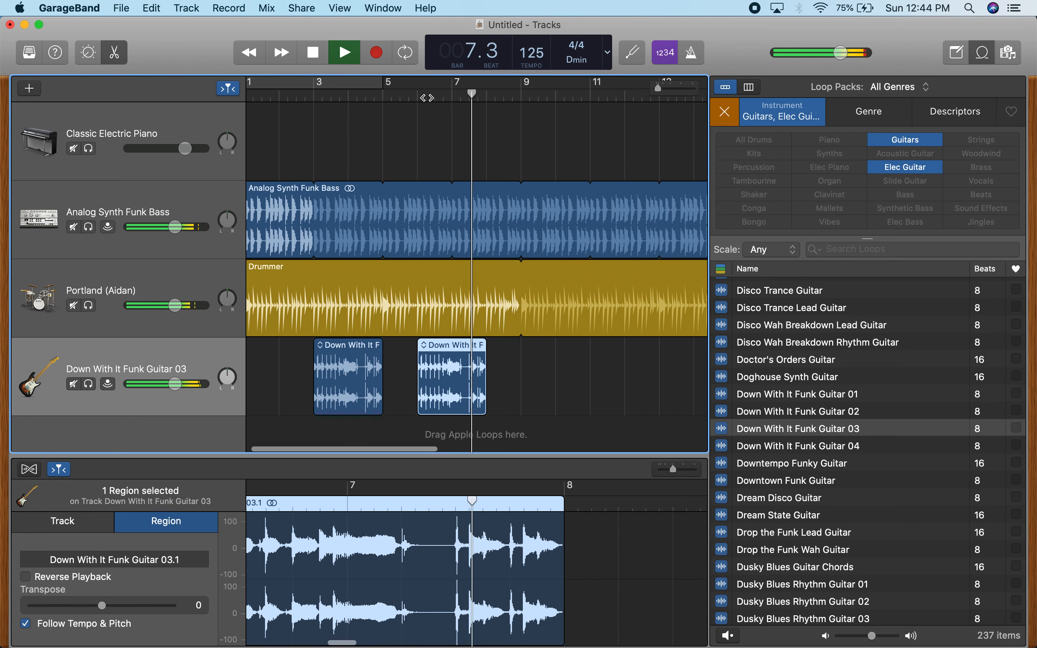
key(space)
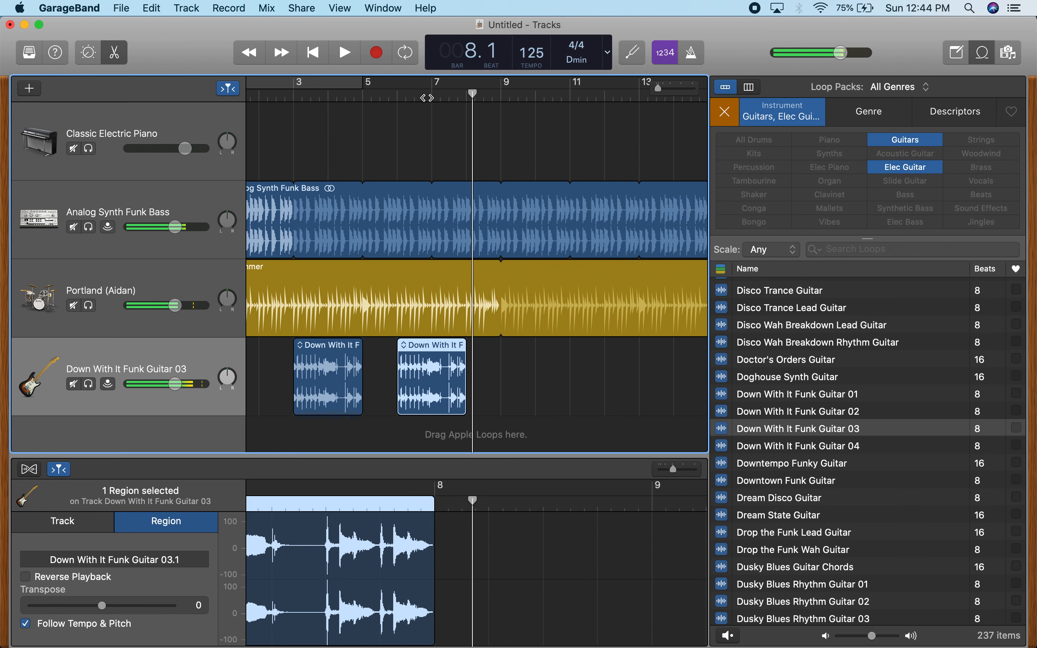